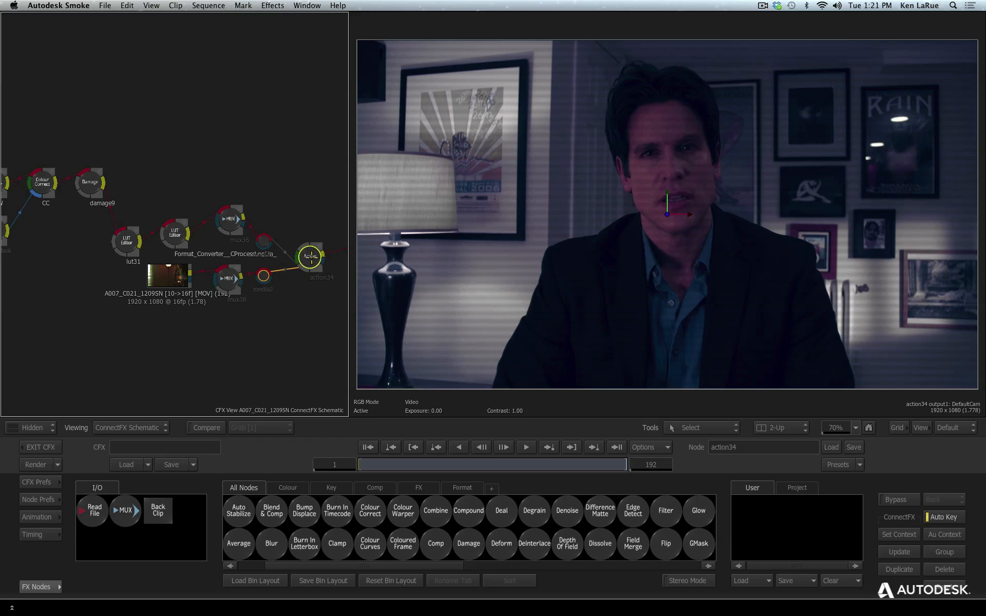
Open the Action node's controls and examine its Media, Object, Source, Output and Action Bin settings and available nodes.
{"action": "left_click_drag", "start_coordinate": [311, 257], "coordinate": [313, 250]}
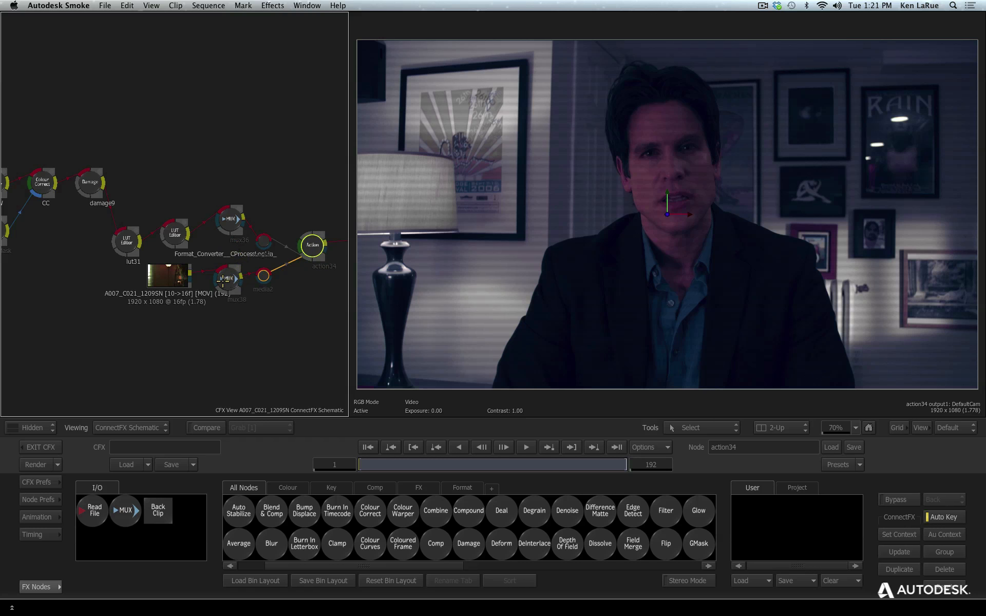
{"action": "left_click_drag", "start_coordinate": [312, 242], "coordinate": [309, 249]}
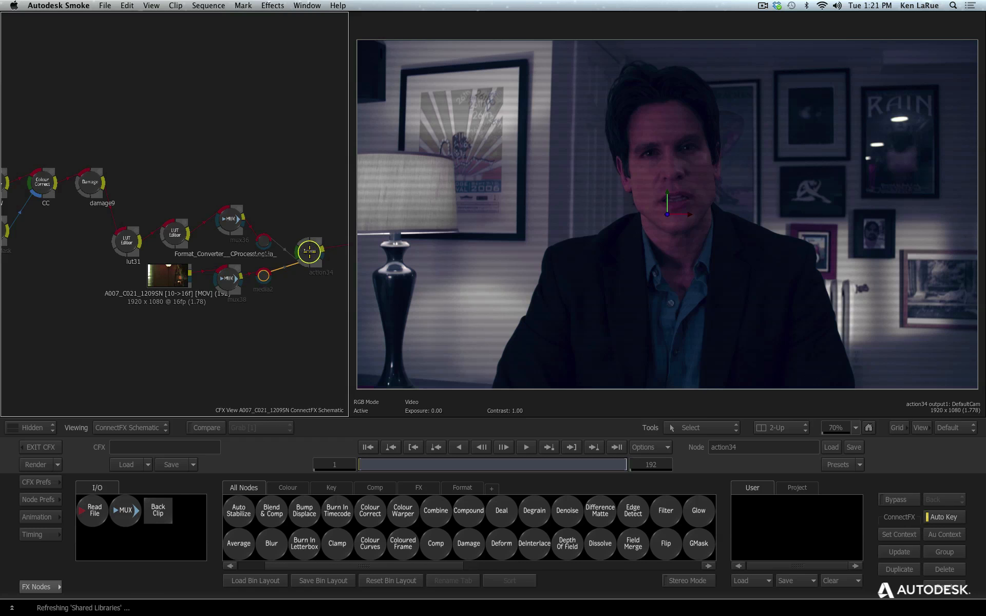
{"action": "double_click", "coordinate": [308, 251]}
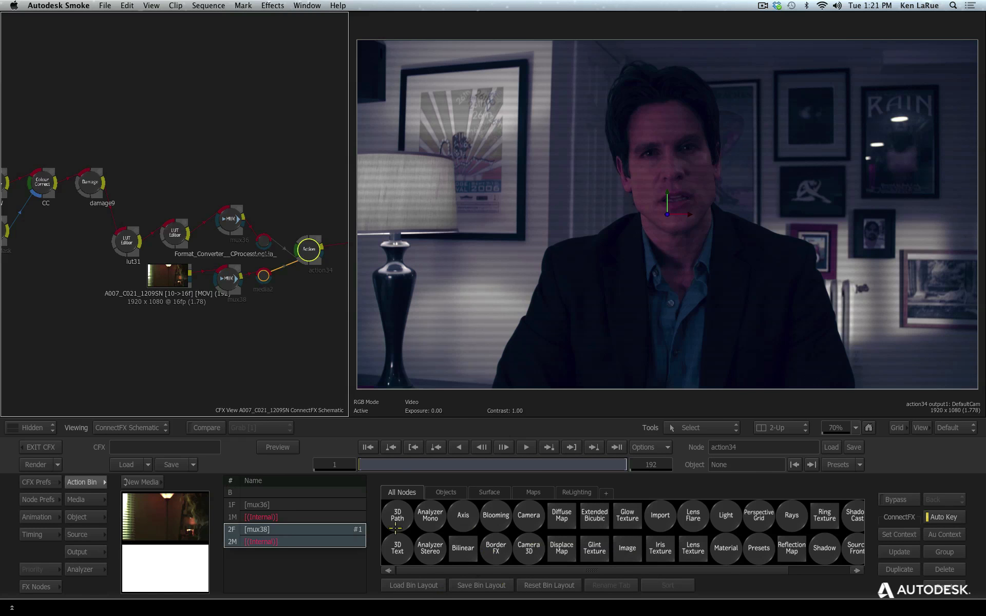
{"action": "left_click", "coordinate": [80, 501]}
{"action": "left_click", "coordinate": [82, 517]}
{"action": "left_click", "coordinate": [83, 535]}
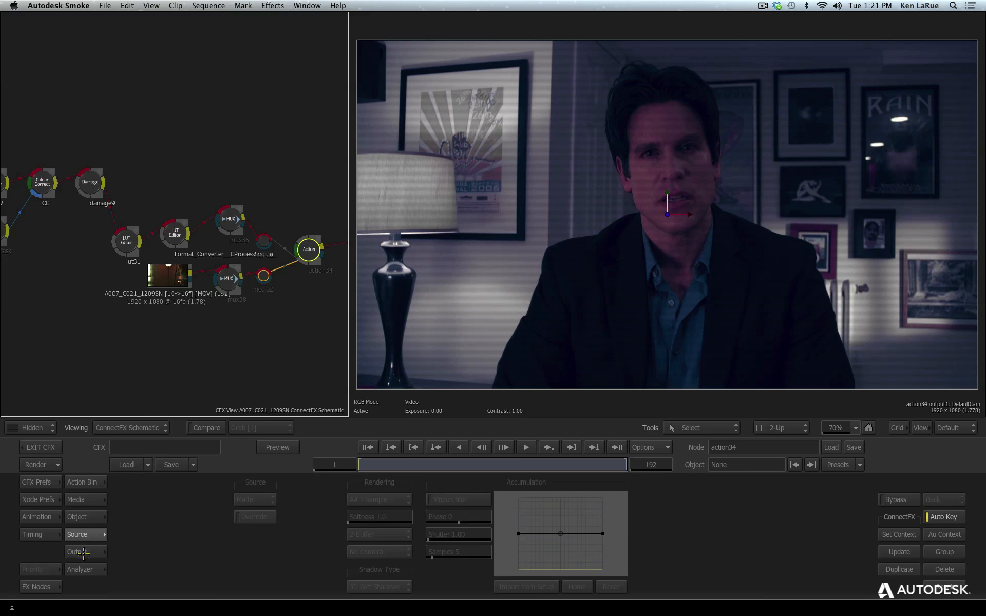
{"action": "left_click", "coordinate": [84, 552]}
{"action": "left_click", "coordinate": [90, 483]}
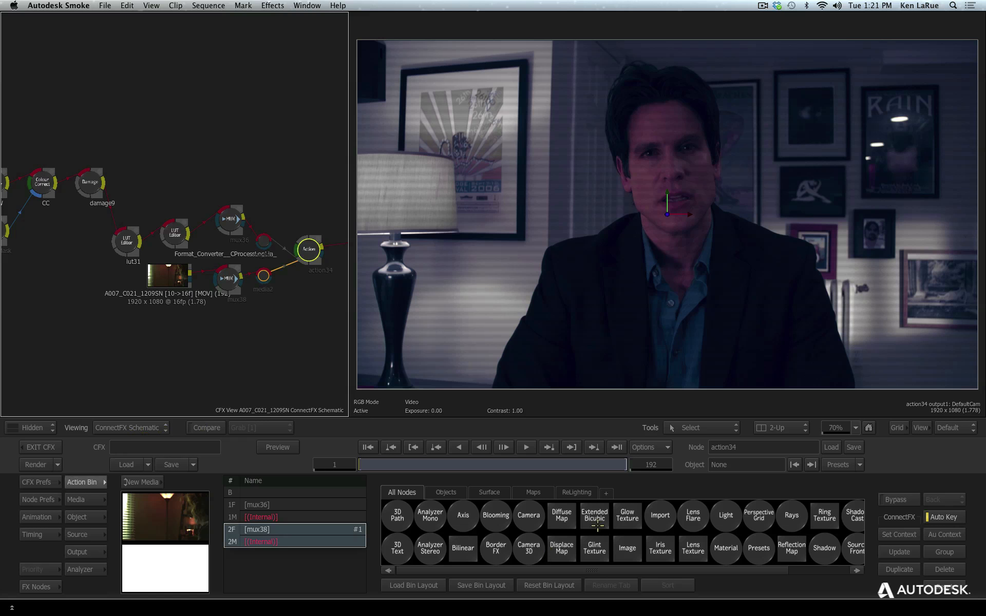
{"action": "left_click_drag", "start_coordinate": [529, 570], "coordinate": [464, 558]}
{"action": "left_click", "coordinate": [85, 499]}
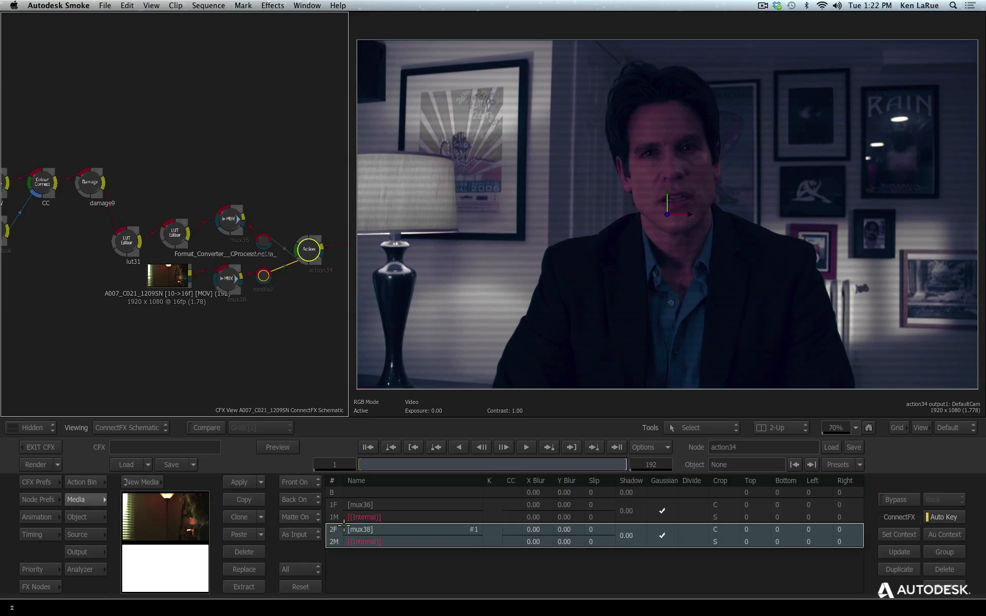
Select media layers 1 and 2 alternately to examine their thumbnails and matching inputs in the schematic.
{"action": "left_click", "coordinate": [333, 506]}
{"action": "left_click", "coordinate": [333, 531]}
{"action": "left_click", "coordinate": [333, 505]}
{"action": "left_click", "coordinate": [333, 532]}
{"action": "left_click", "coordinate": [333, 506]}
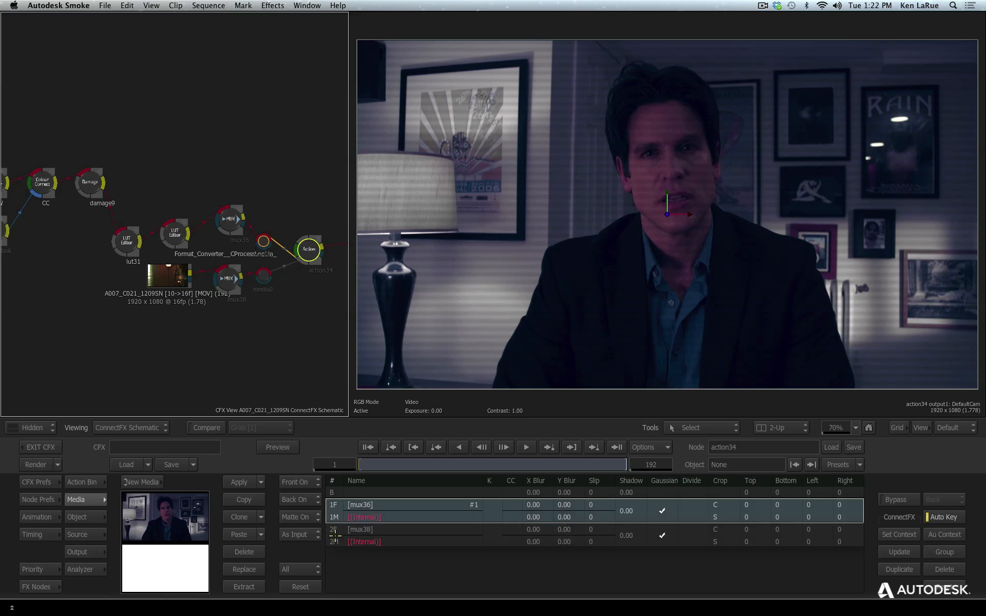
{"action": "left_click", "coordinate": [336, 527]}
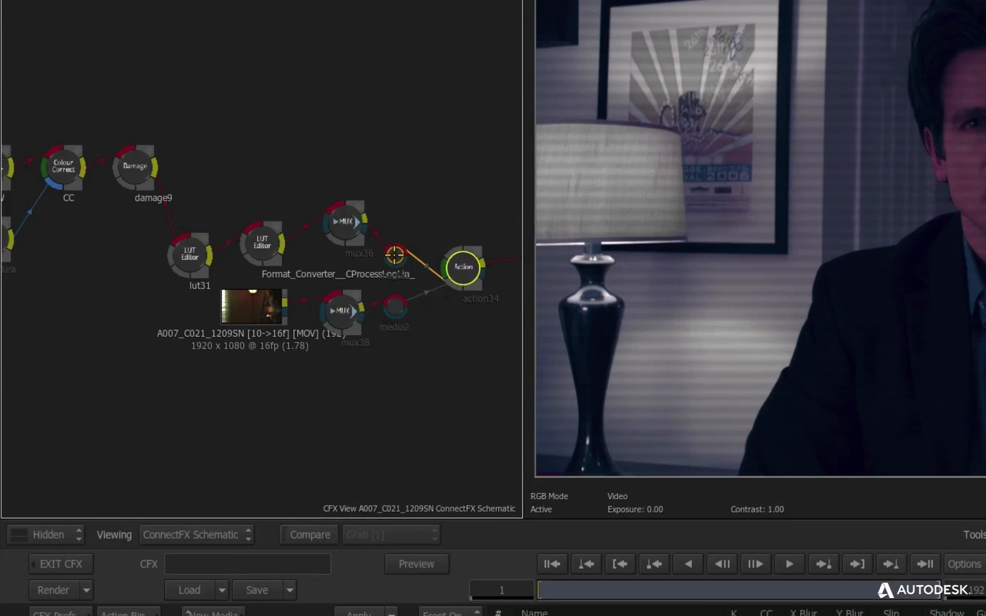
Move media1 up beside mux36, shift the Action node slightly, and switch to the Action schematic.
{"action": "mouse_move", "coordinate": [263, 240]}
{"action": "left_mouse_down"}
{"action": "mouse_move", "coordinate": [272, 201]}
{"action": "mouse_move", "coordinate": [267, 221]}
{"action": "left_mouse_up"}
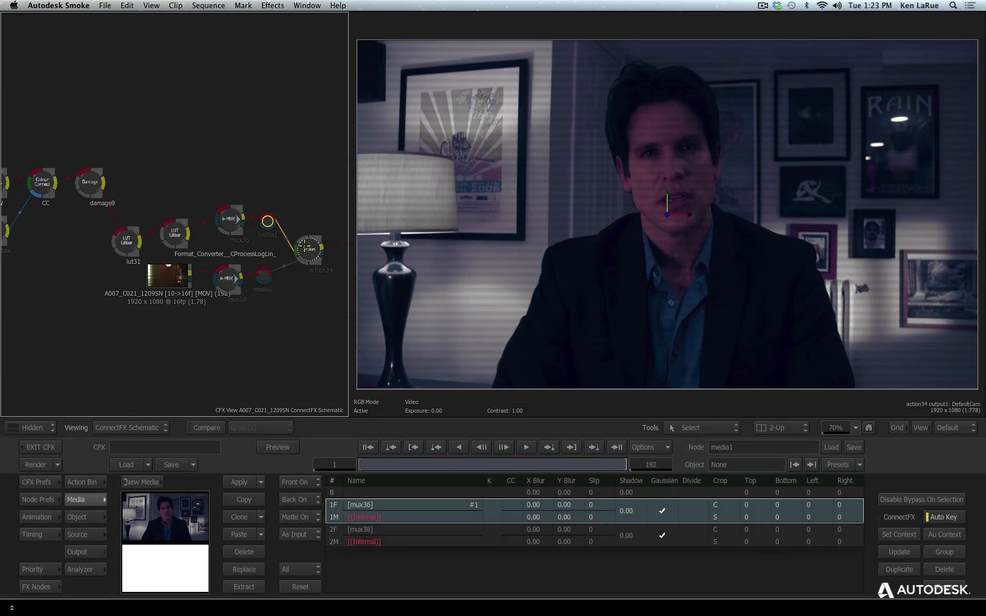
{"action": "left_click_drag", "start_coordinate": [309, 248], "coordinate": [312, 248]}
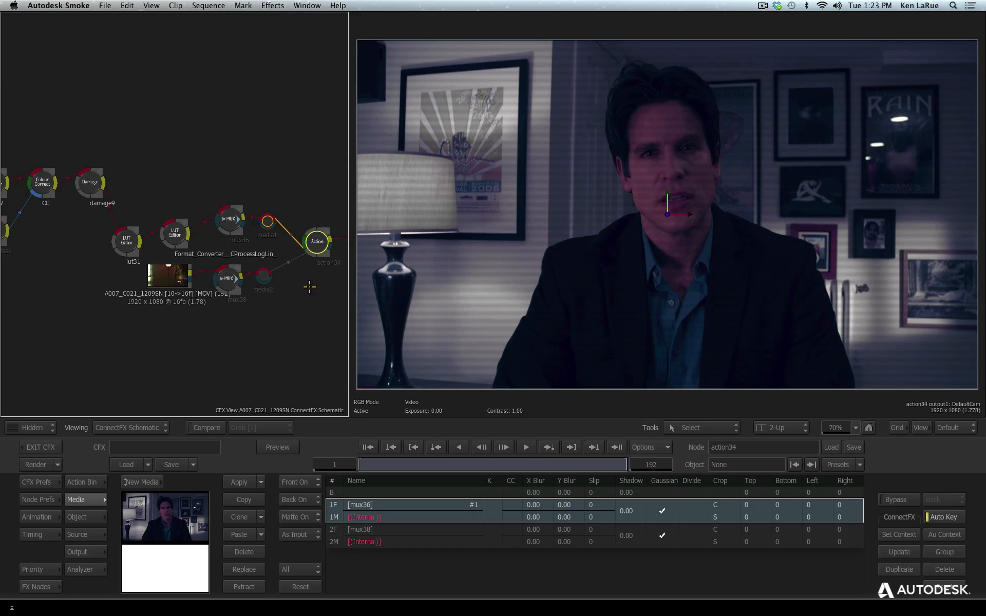
{"action": "key", "text": "Escape"}
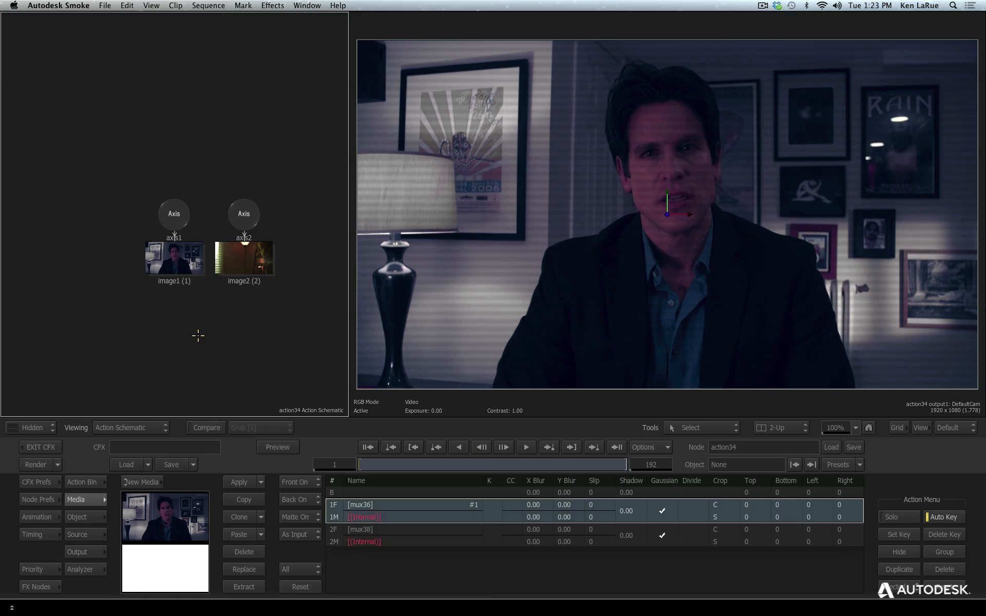
Spread out the nodes in the Action schematic, with image1 and image2 placed lower beneath their axes.
{"action": "left_click_drag", "start_coordinate": [211, 316], "coordinate": [123, 377]}
{"action": "left_click_drag", "start_coordinate": [36, 145], "coordinate": [176, 158]}
{"action": "left_click_drag", "start_coordinate": [154, 304], "coordinate": [303, 265]}
{"action": "mouse_move", "coordinate": [185, 197]}
{"action": "left_mouse_down"}
{"action": "mouse_move", "coordinate": [194, 178]}
{"action": "mouse_move", "coordinate": [183, 184]}
{"action": "left_mouse_up"}
{"action": "mouse_move", "coordinate": [176, 245]}
{"action": "left_mouse_down"}
{"action": "mouse_move", "coordinate": [168, 294]}
{"action": "mouse_move", "coordinate": [174, 263]}
{"action": "left_mouse_up"}
{"action": "left_click_drag", "start_coordinate": [264, 270], "coordinate": [259, 299]}
{"action": "left_click_drag", "start_coordinate": [179, 302], "coordinate": [180, 311]}
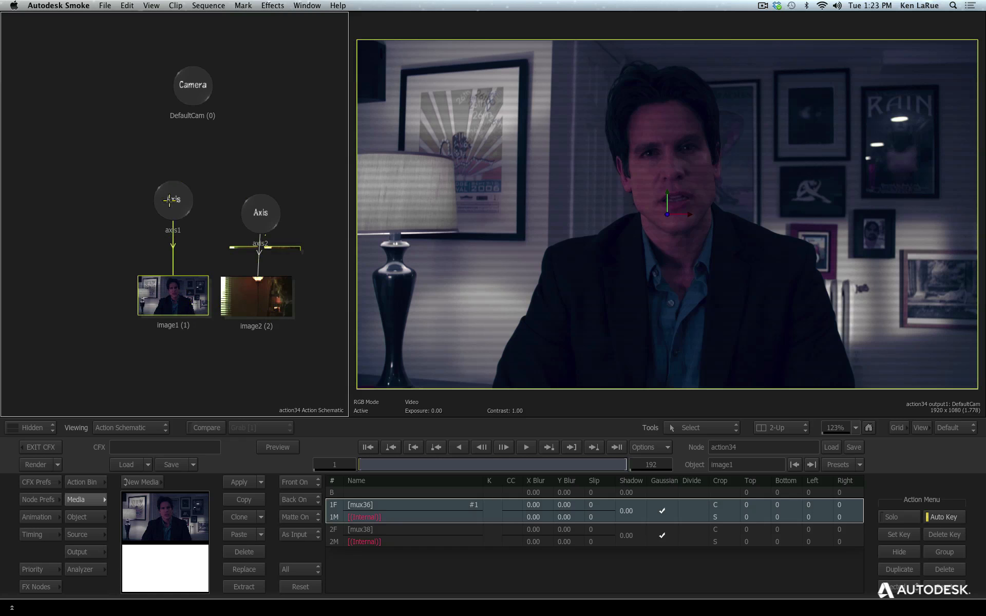
Move axis1 down slightly and open its object settings.
{"action": "mouse_move", "coordinate": [170, 200]}
{"action": "left_mouse_down"}
{"action": "mouse_move", "coordinate": [173, 176]}
{"action": "mouse_move", "coordinate": [178, 216]}
{"action": "left_mouse_up"}
{"action": "double_click", "coordinate": [178, 216]}
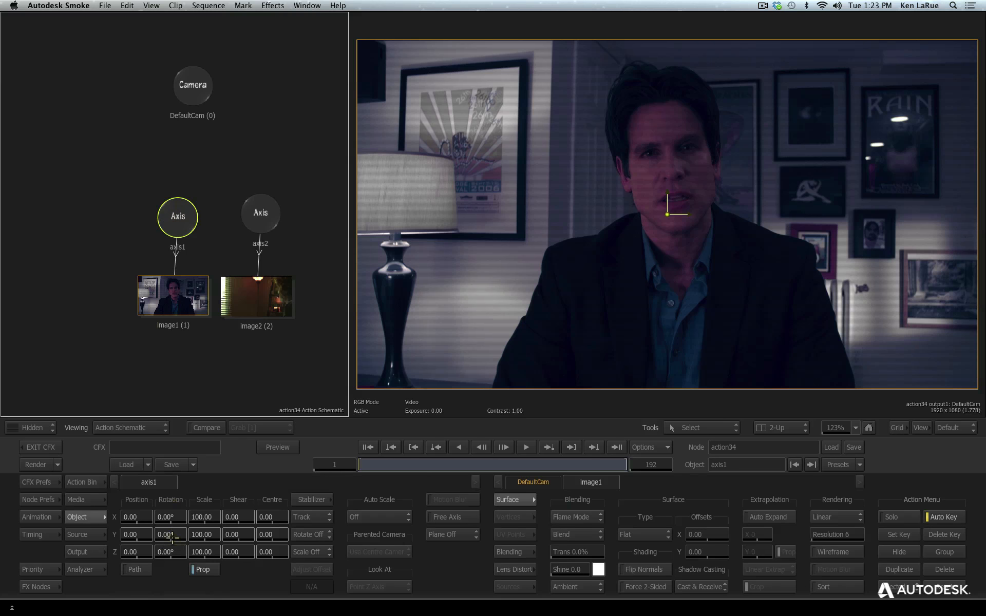
Try changing axis1's Y rotation and undo the change.
{"action": "left_click_drag", "start_coordinate": [170, 535], "coordinate": [248, 569]}
{"action": "key", "text": "super+z"}
{"action": "key", "text": "super+z"}
Align axis1 directly above image1 in the Action schematic.
{"action": "left_click_drag", "start_coordinate": [177, 226], "coordinate": [170, 211]}
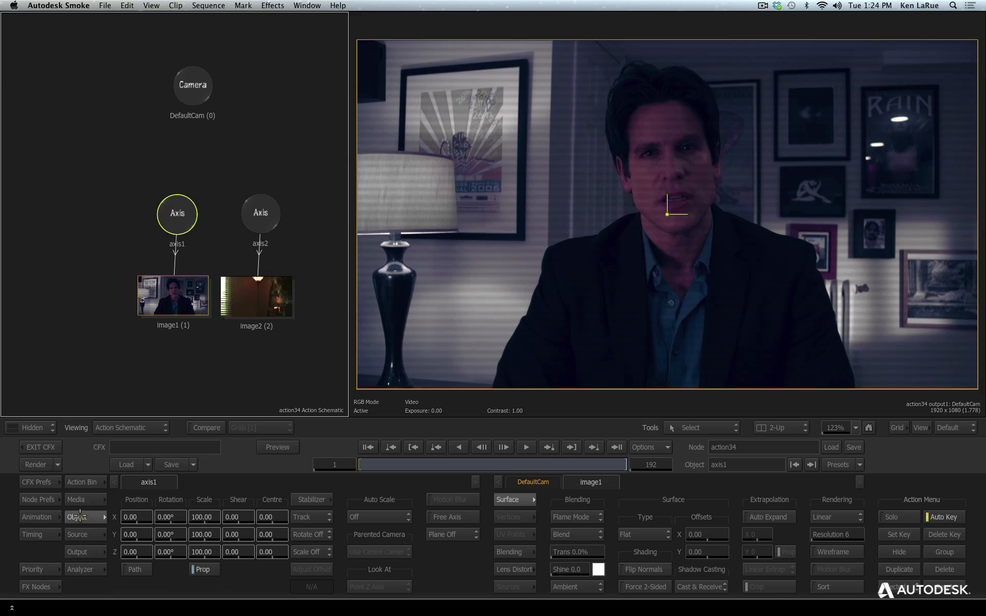
{"action": "mouse_move", "coordinate": [177, 215]}
{"action": "left_mouse_down"}
{"action": "mouse_move", "coordinate": [170, 204]}
{"action": "mouse_move", "coordinate": [173, 215]}
{"action": "left_mouse_up"}
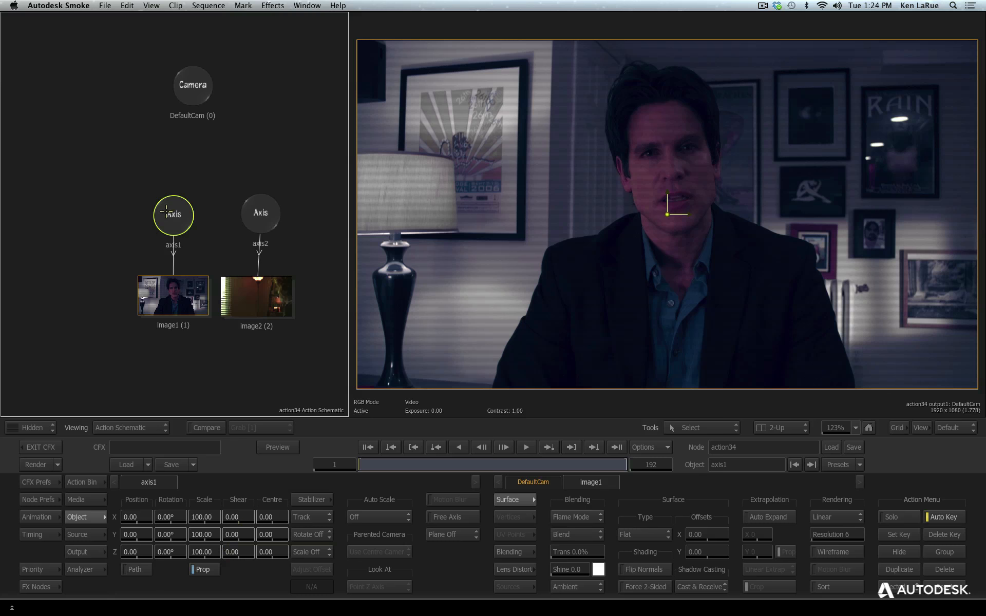
{"action": "left_click_drag", "start_coordinate": [163, 212], "coordinate": [177, 201]}
{"action": "left_click", "coordinate": [172, 299]}
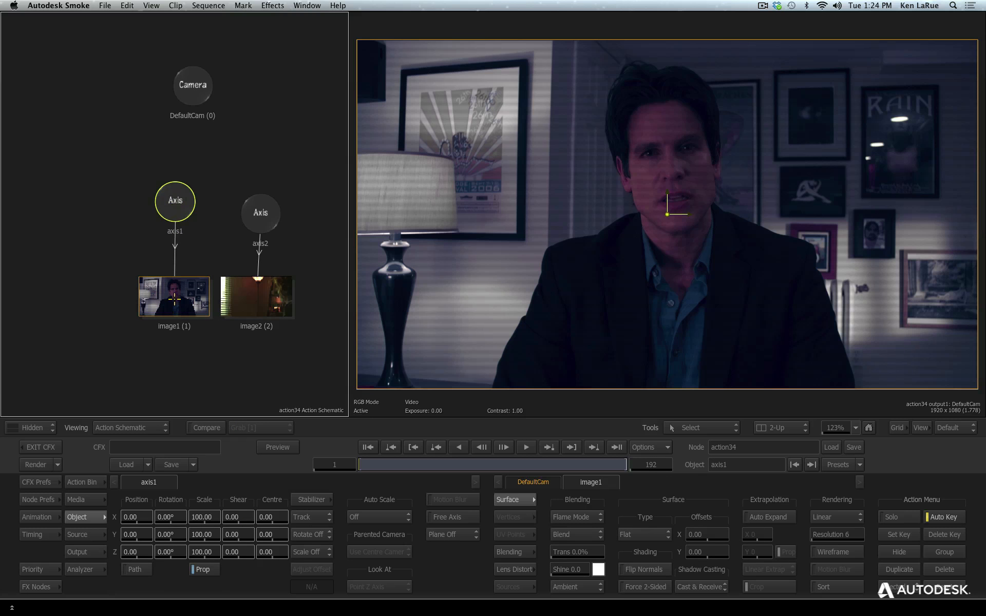
Rename axis1 as axis1_DUDE and move it further above image1.
{"action": "left_click", "coordinate": [176, 196]}
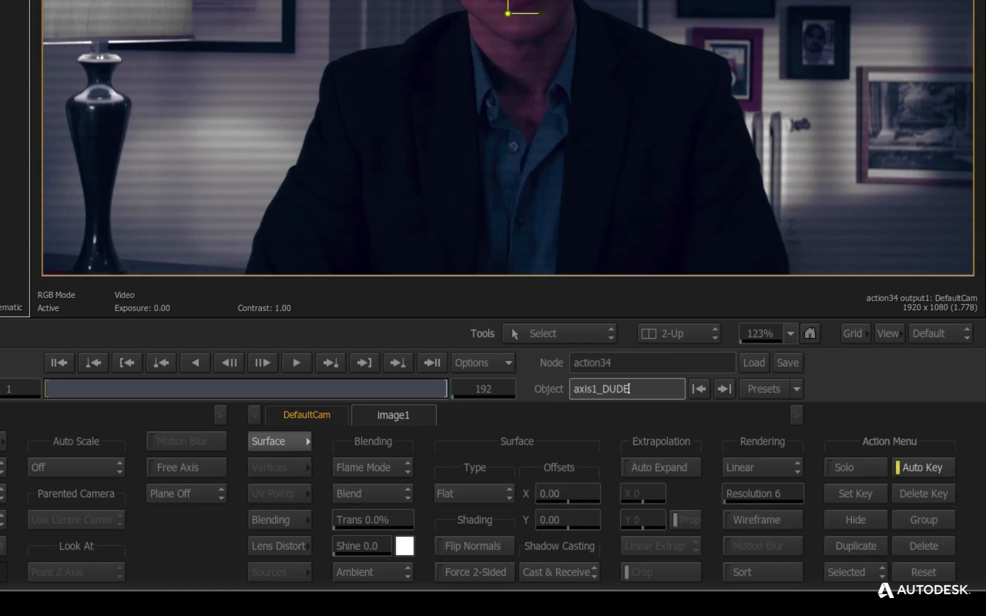
{"action": "type", "text": "E"}
{"action": "key", "text": "Return"}
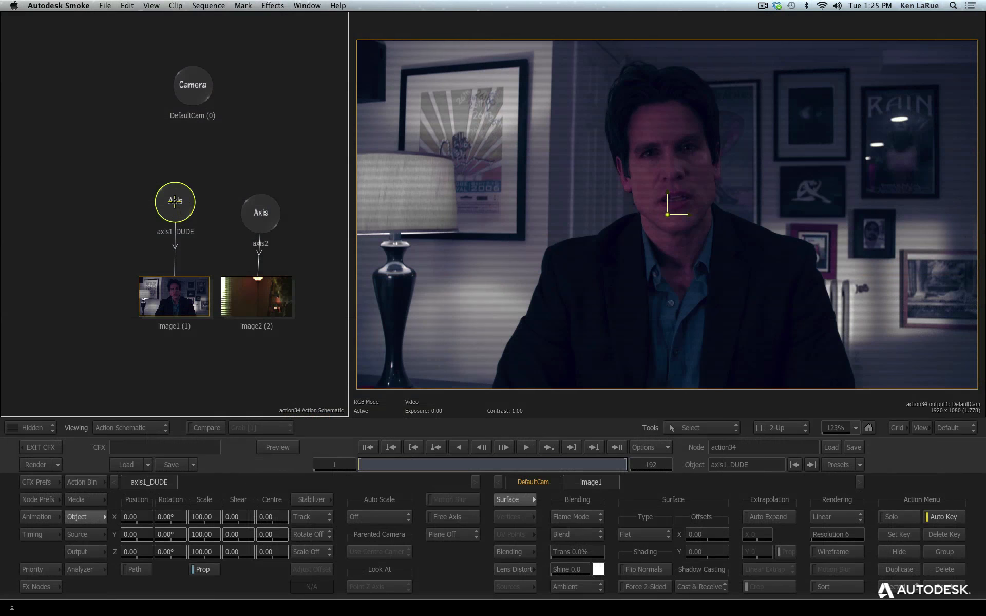
{"action": "left_click_drag", "start_coordinate": [175, 200], "coordinate": [188, 164]}
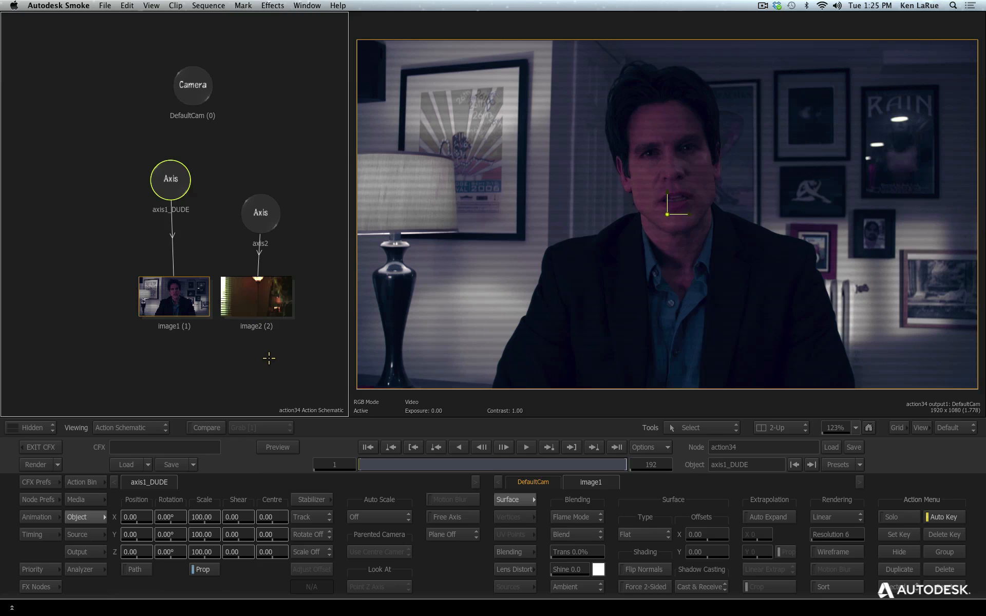
Return to the ConnectFX schematic, lower media1 slightly toward media2, and select the Action node.
{"action": "key", "text": "Escape"}
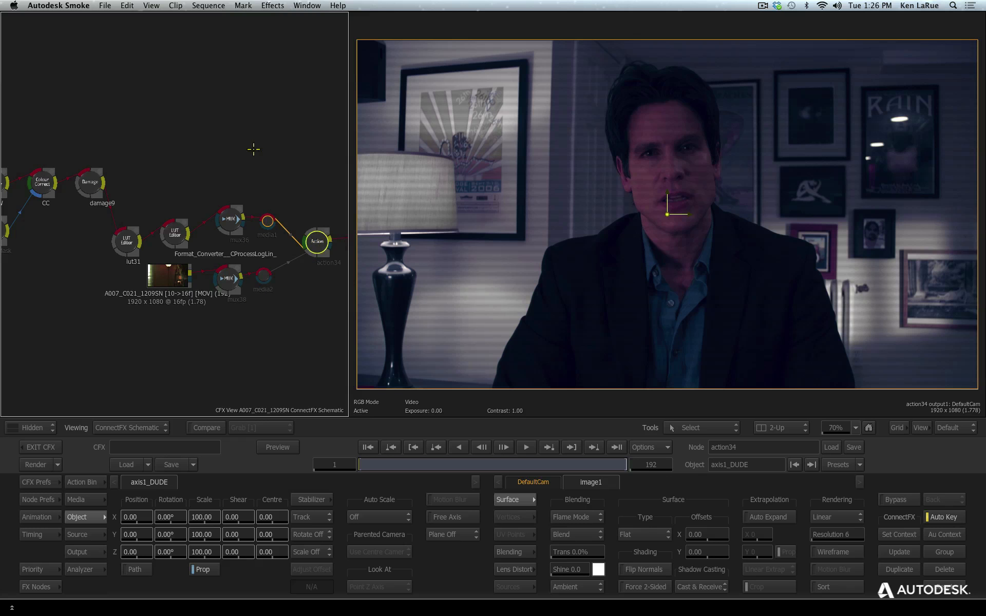
{"action": "left_click", "coordinate": [267, 219]}
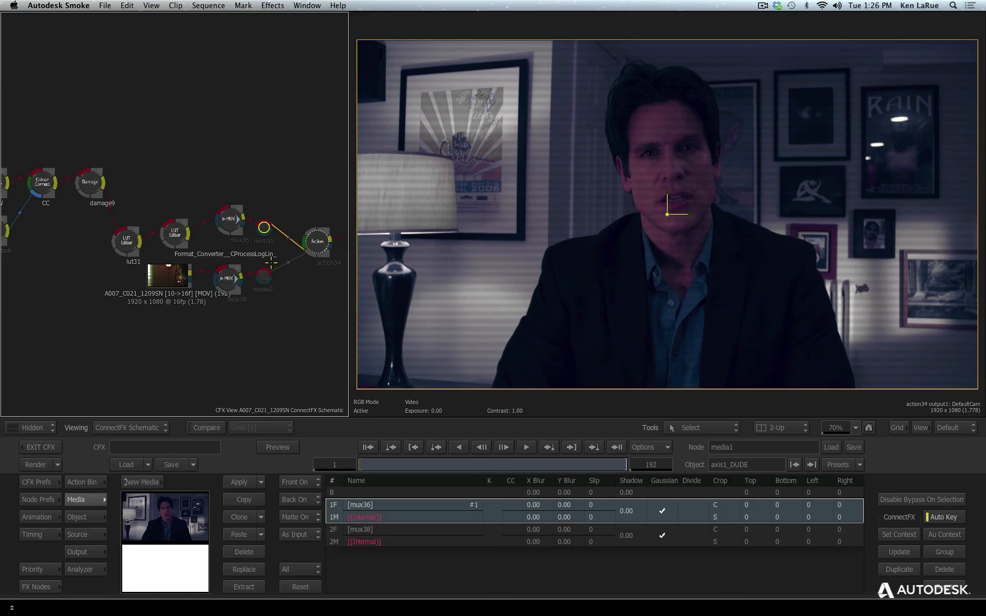
{"action": "left_click", "coordinate": [264, 274]}
{"action": "left_click", "coordinate": [263, 218]}
{"action": "left_click_drag", "start_coordinate": [263, 218], "coordinate": [262, 229]}
{"action": "left_click", "coordinate": [316, 240]}
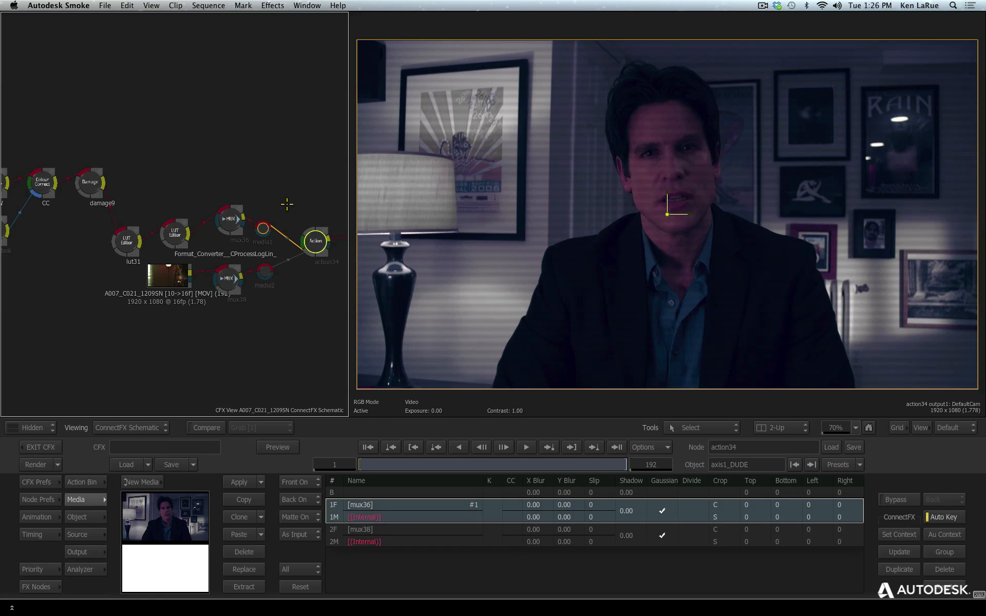
Show the media library and add the 01_DesktopUI_MainScreen_Window clip from the HUD folder above the node tree.
{"action": "key", "text": "alt+grave"}
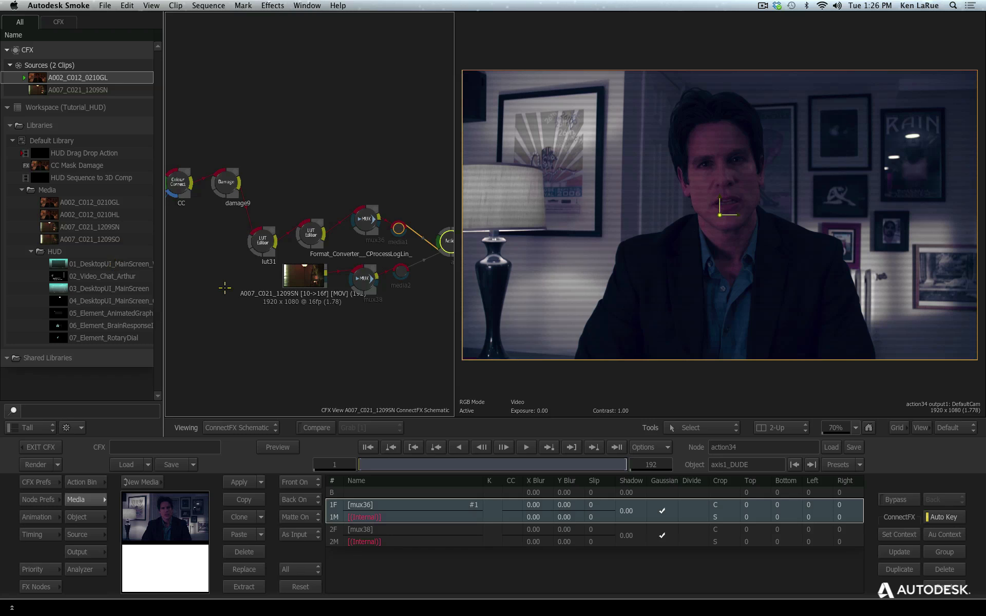
{"action": "left_click", "coordinate": [118, 264]}
{"action": "left_click_drag", "start_coordinate": [59, 264], "coordinate": [311, 142]}
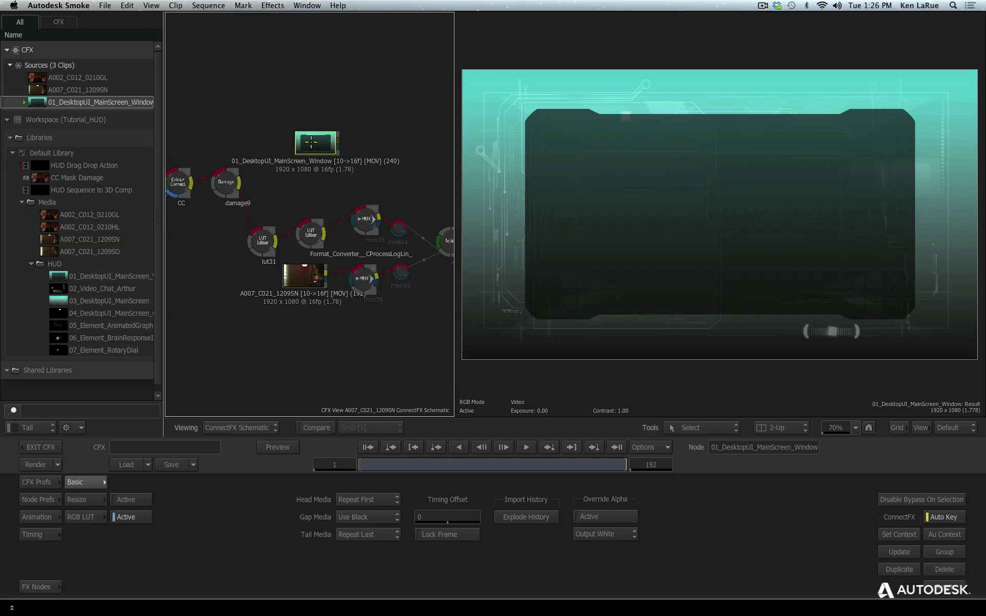
{"action": "left_click_drag", "start_coordinate": [379, 327], "coordinate": [302, 342]}
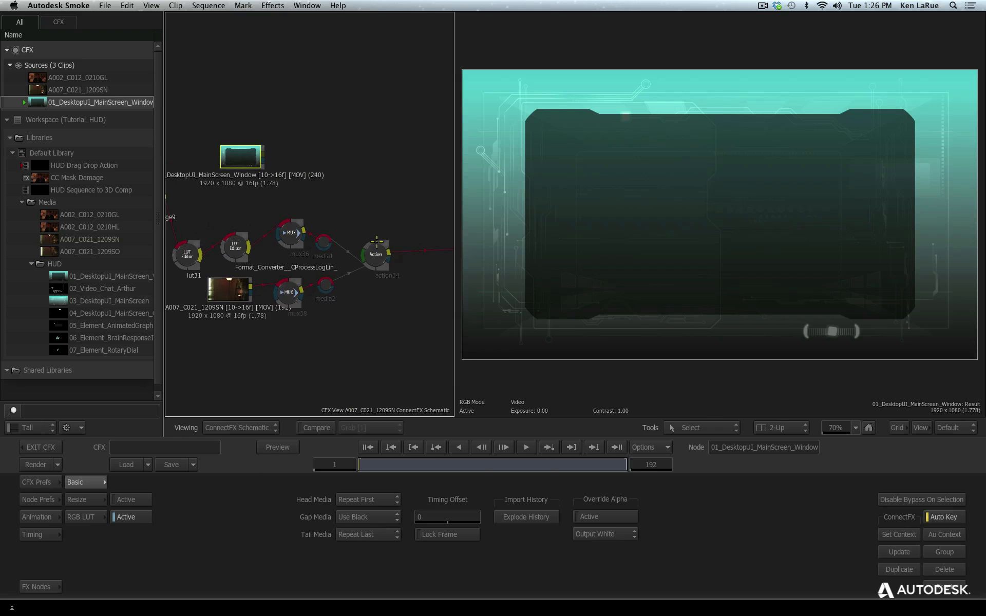
Move the Action node and the 01_DesktopUI_MainScreen_Window clip up to make room between them.
{"action": "mouse_move", "coordinate": [380, 239]}
{"action": "left_mouse_down"}
{"action": "mouse_move", "coordinate": [415, 181]}
{"action": "mouse_move", "coordinate": [405, 212]}
{"action": "mouse_move", "coordinate": [411, 203]}
{"action": "mouse_move", "coordinate": [386, 223]}
{"action": "left_mouse_up"}
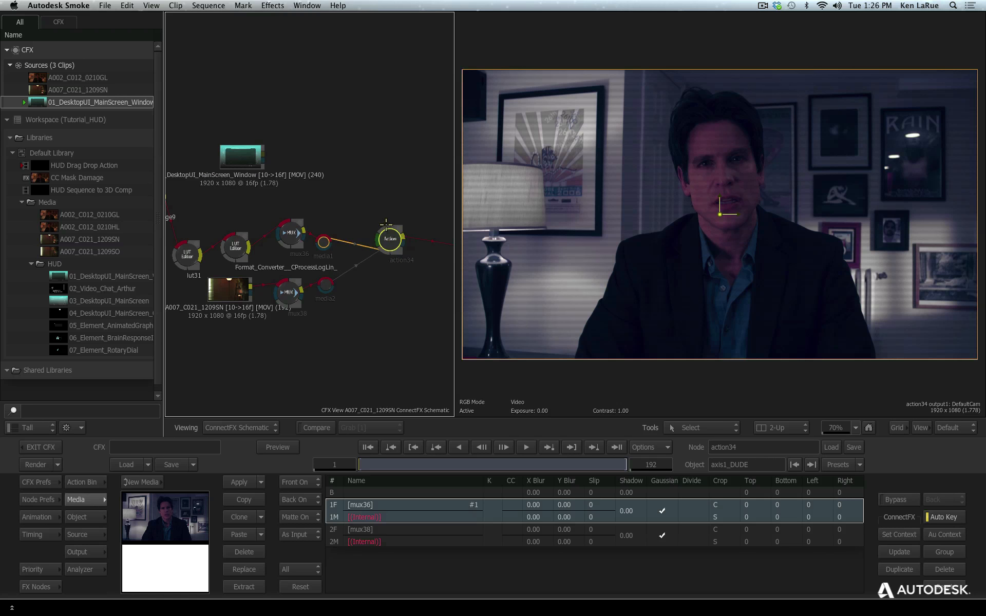
{"action": "left_click_drag", "start_coordinate": [233, 157], "coordinate": [234, 142]}
{"action": "left_click_drag", "start_coordinate": [393, 238], "coordinate": [396, 229]}
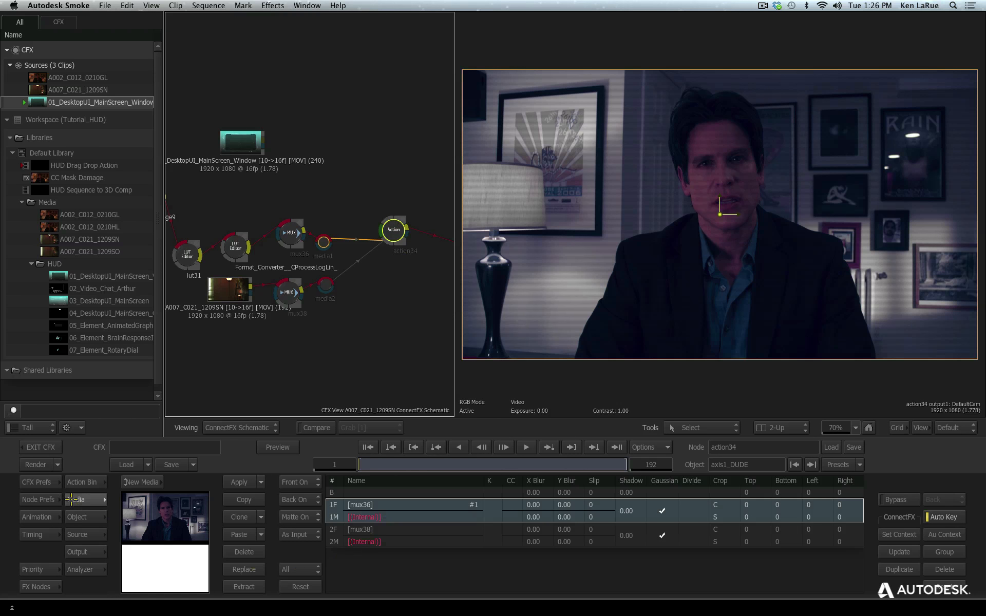
Add a new input to the Action node from its Media settings and select media layer 3.
{"action": "left_click", "coordinate": [89, 482]}
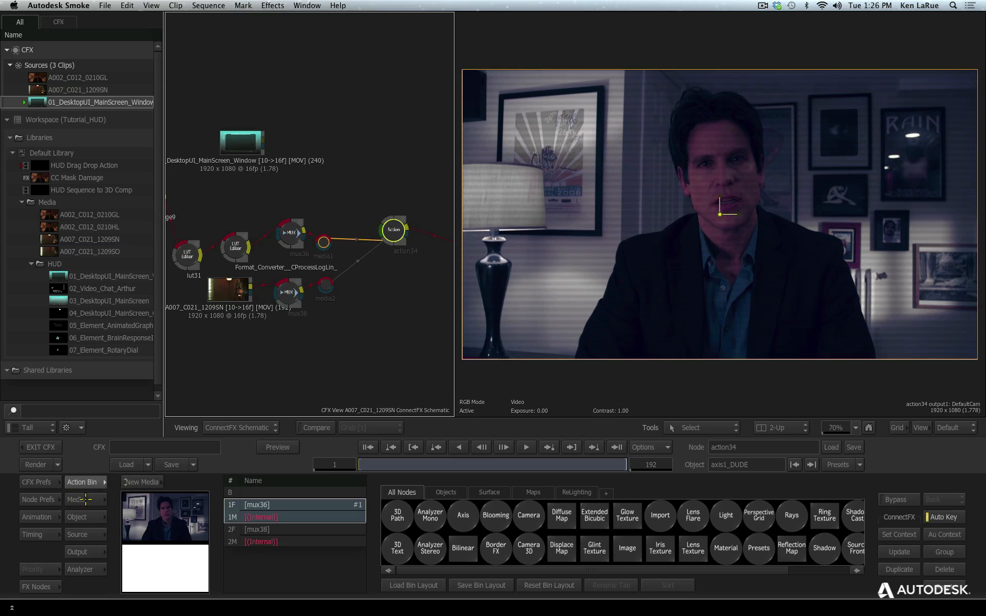
{"action": "left_click", "coordinate": [85, 500]}
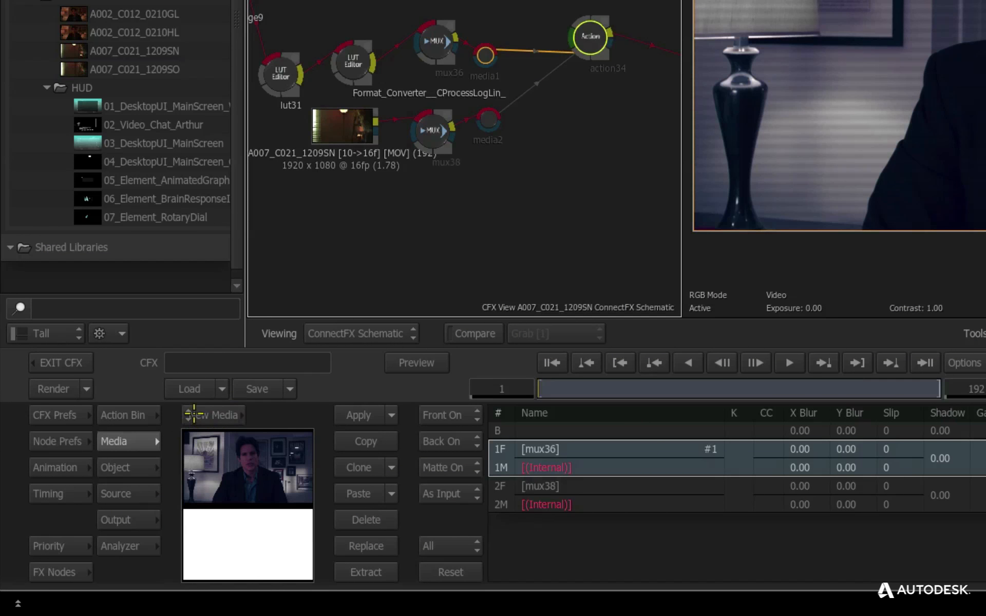
{"action": "left_click", "coordinate": [227, 414]}
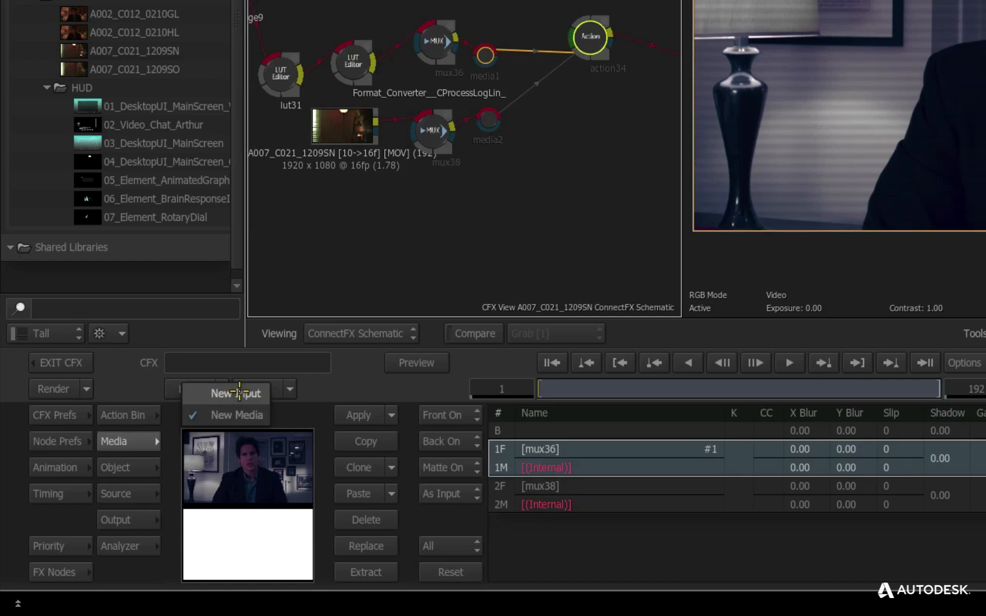
{"action": "left_click", "coordinate": [239, 393]}
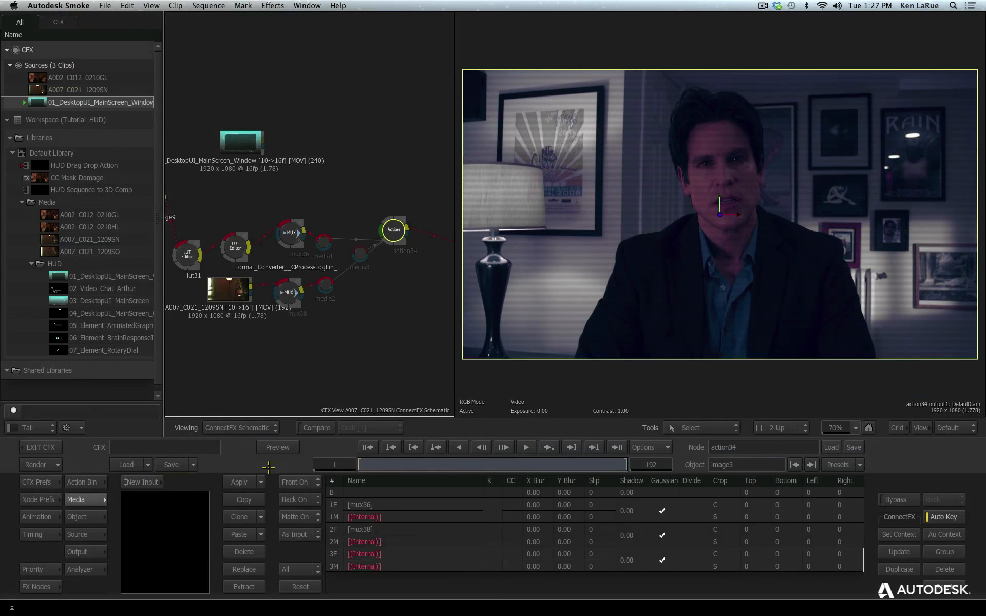
{"action": "left_click", "coordinate": [333, 559]}
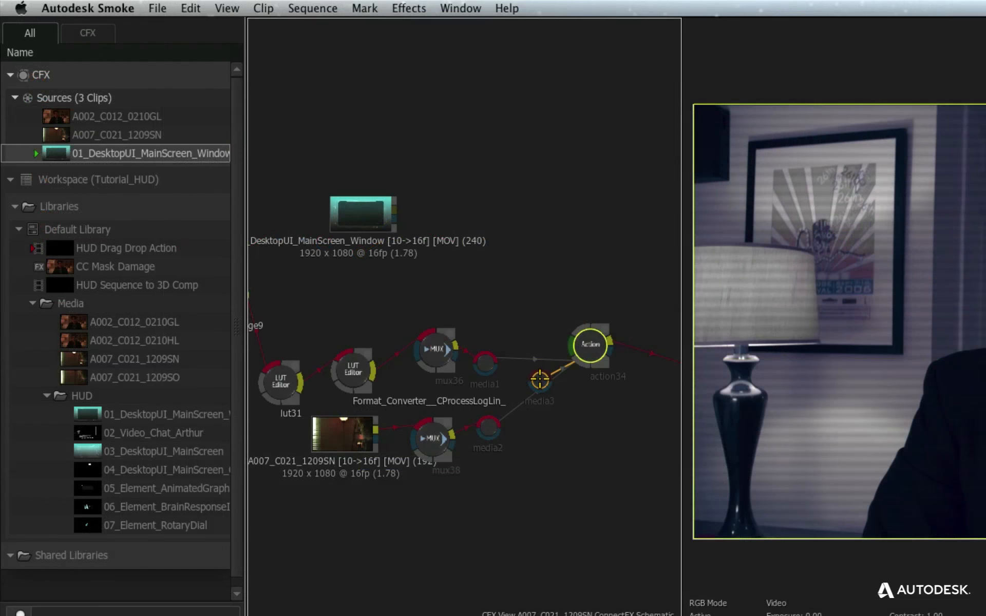
Move media3 near the 01_DesktopUI_MainScreen_Window clip and connect the clip's output to media3's front input.
{"action": "left_click_drag", "start_coordinate": [539, 368], "coordinate": [492, 292]}
{"action": "left_click_drag", "start_coordinate": [394, 210], "coordinate": [481, 165]}
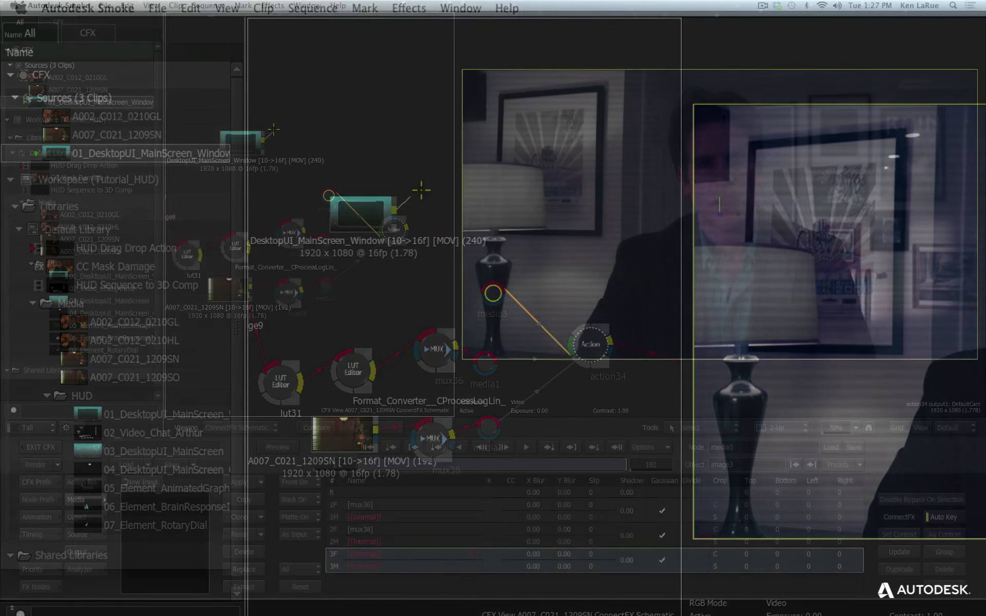
{"action": "left_click_drag", "start_coordinate": [321, 109], "coordinate": [335, 171]}
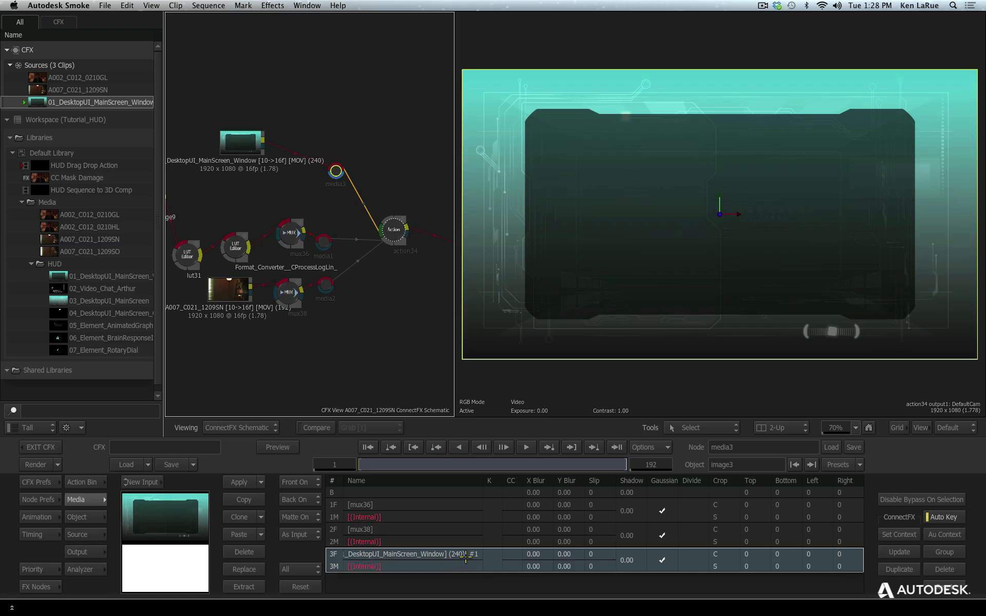
Rearrange the 01_DesktopUI_MainScreen_Window clip and media3 closer to the rest of the node tree.
{"action": "left_click_drag", "start_coordinate": [266, 342], "coordinate": [293, 366]}
{"action": "left_click_drag", "start_coordinate": [278, 164], "coordinate": [249, 178]}
{"action": "left_click_drag", "start_coordinate": [367, 190], "coordinate": [342, 188]}
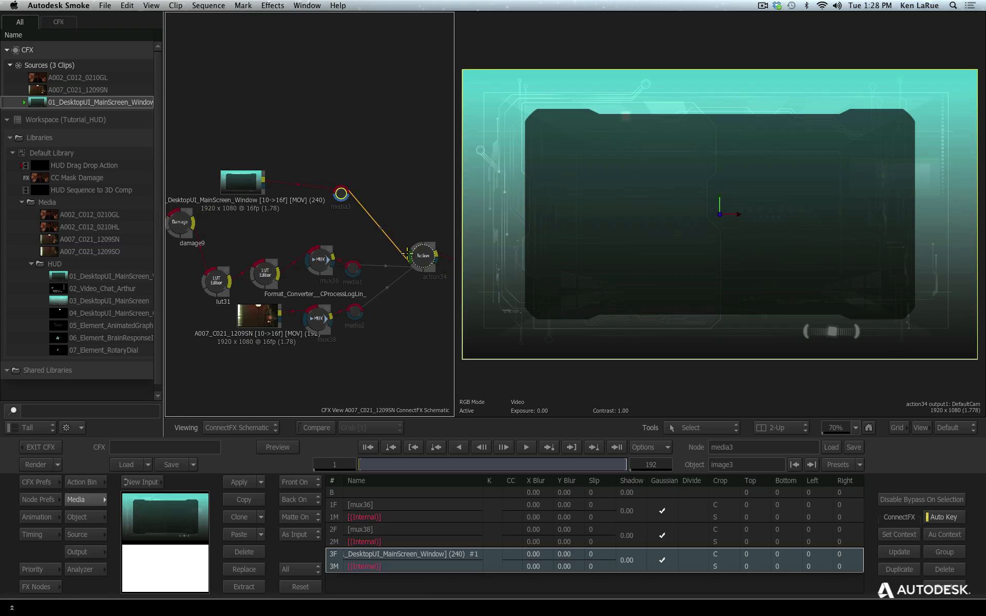
Move the 01_DesktopUI_MainScreen_Window clip slightly away from media3 and add an Edge Detect node to the schematic.
{"action": "left_click", "coordinate": [38, 587]}
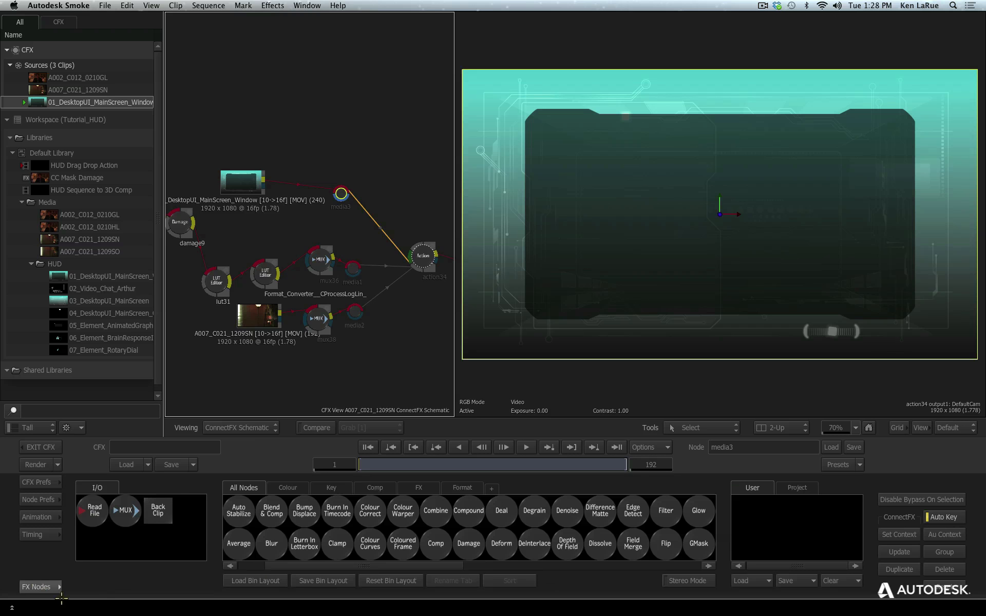
{"action": "left_click_drag", "start_coordinate": [306, 565], "coordinate": [241, 568]}
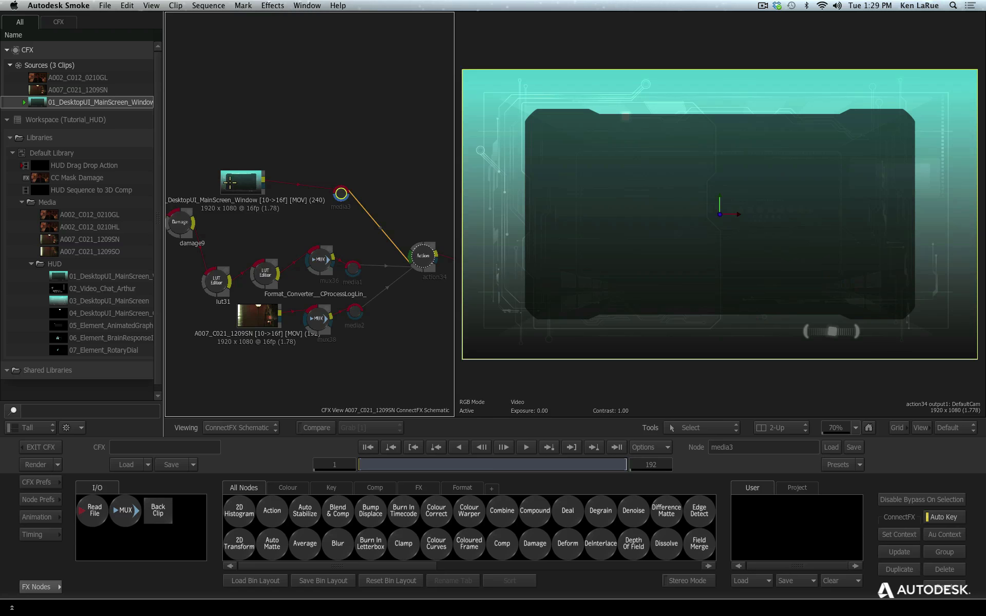
{"action": "mouse_move", "coordinate": [239, 171]}
{"action": "left_mouse_down"}
{"action": "mouse_move", "coordinate": [203, 103]}
{"action": "mouse_move", "coordinate": [242, 154]}
{"action": "mouse_move", "coordinate": [236, 166]}
{"action": "left_mouse_up"}
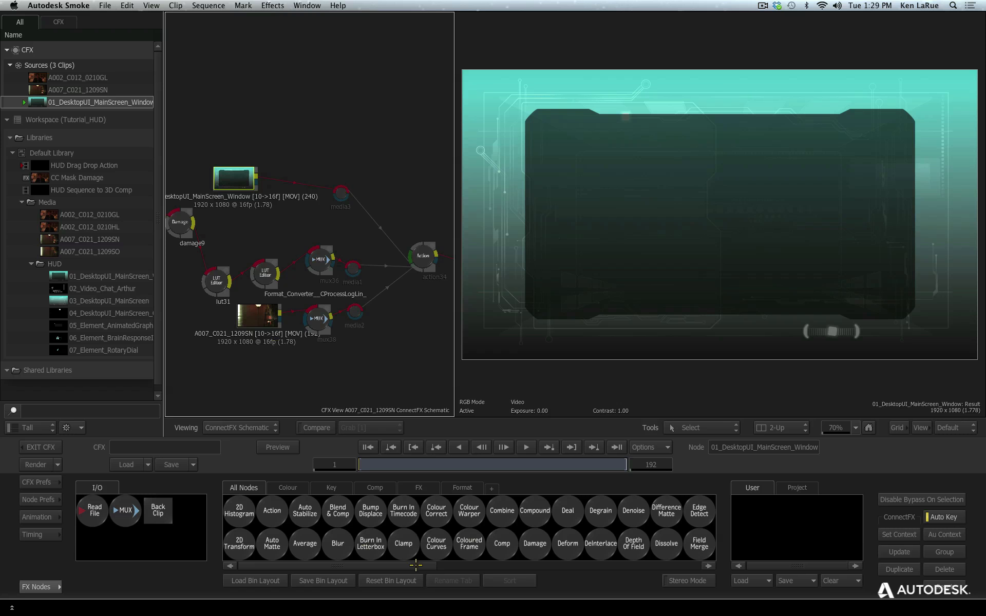
{"action": "left_click_drag", "start_coordinate": [421, 565], "coordinate": [351, 194]}
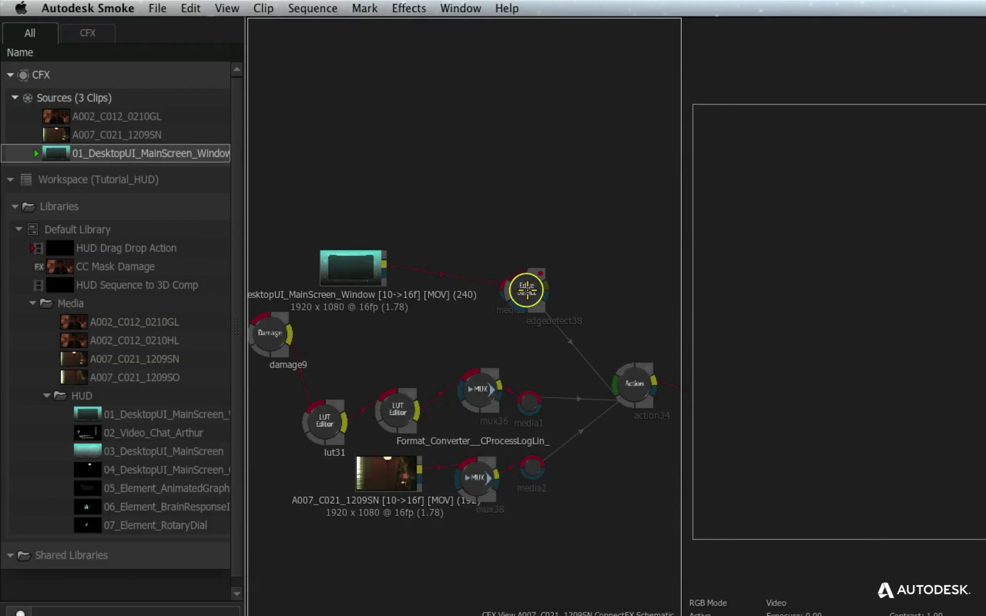
Insert the Edge Detect node into the connection between the 01_DesktopUI_MainScreen_Window clip and media3.
{"action": "left_click_drag", "start_coordinate": [526, 291], "coordinate": [481, 185]}
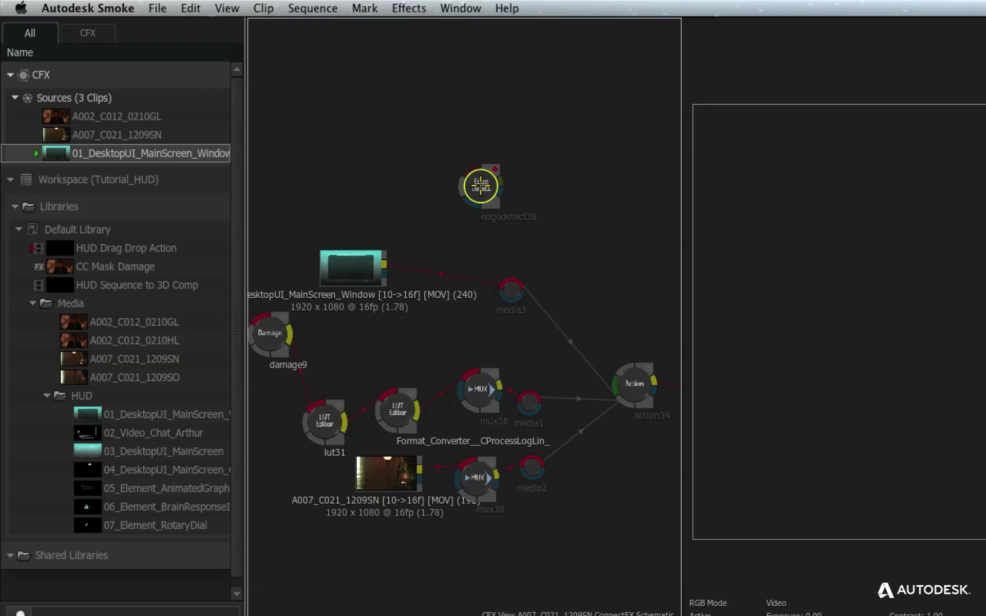
{"action": "left_click_drag", "start_coordinate": [481, 185], "coordinate": [443, 262]}
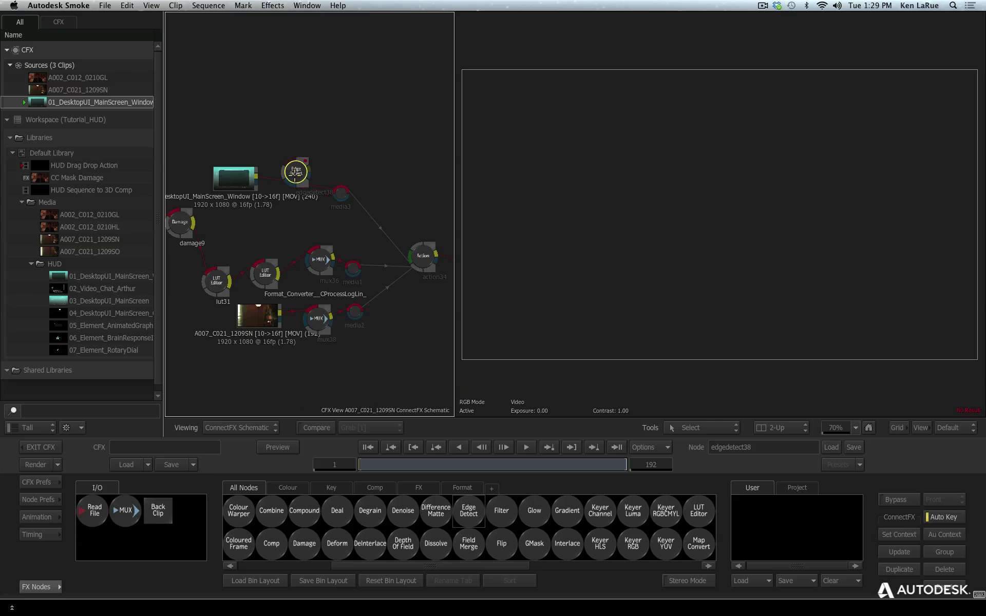
{"action": "left_click_drag", "start_coordinate": [295, 173], "coordinate": [294, 182]}
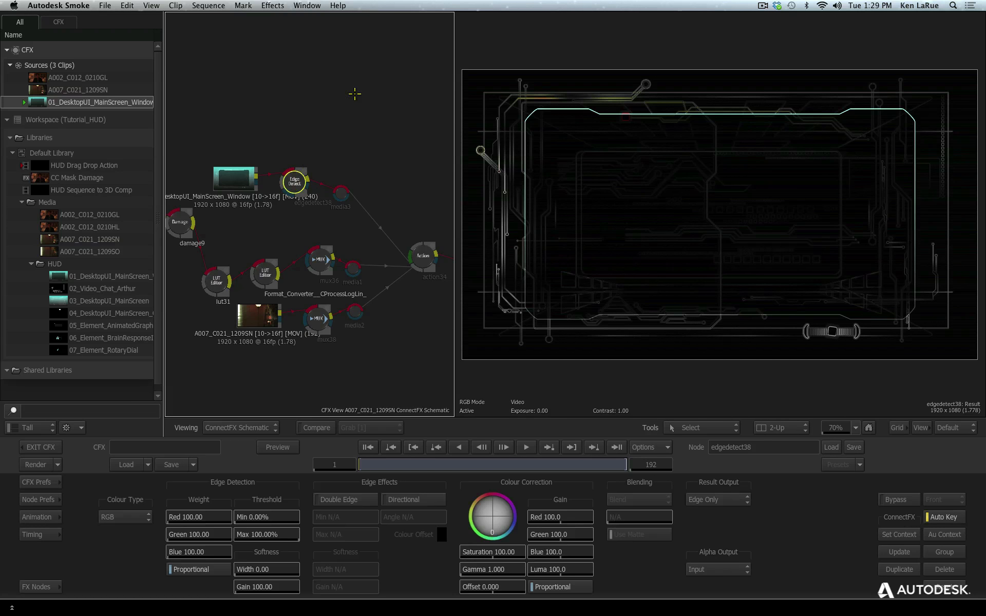
Spread out the 01_DesktopUI_MainScreen_Window clip, the Edge Detect node and media3 so their connections are clear.
{"action": "left_click_drag", "start_coordinate": [226, 173], "coordinate": [212, 164]}
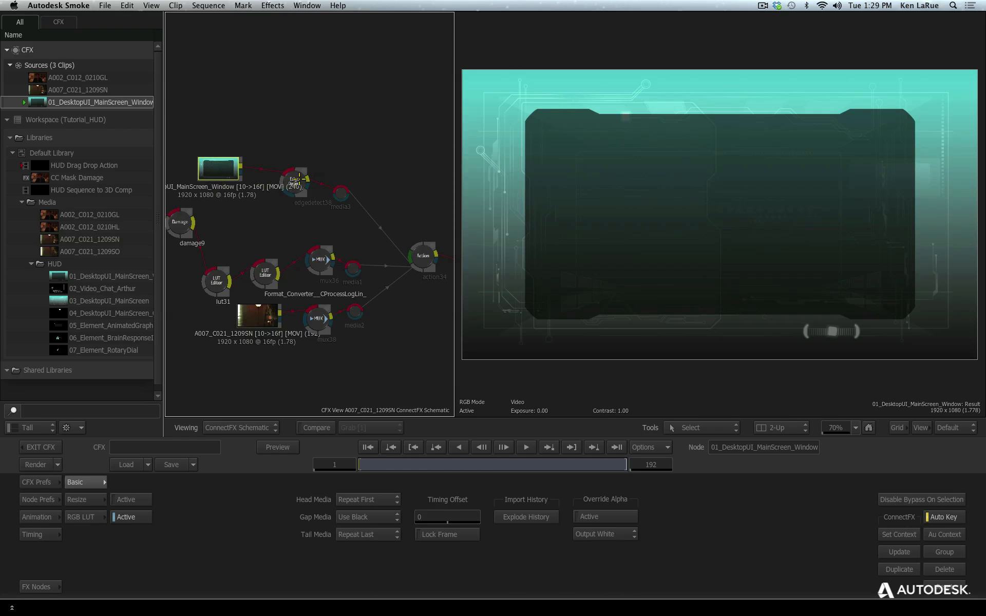
{"action": "left_click_drag", "start_coordinate": [299, 178], "coordinate": [298, 159]}
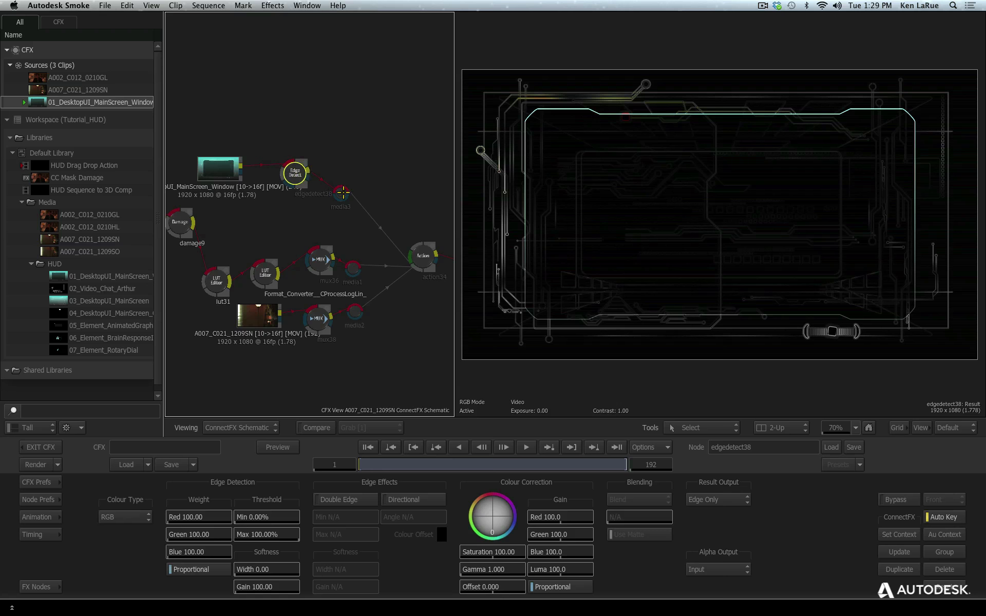
{"action": "left_click_drag", "start_coordinate": [340, 193], "coordinate": [290, 151]}
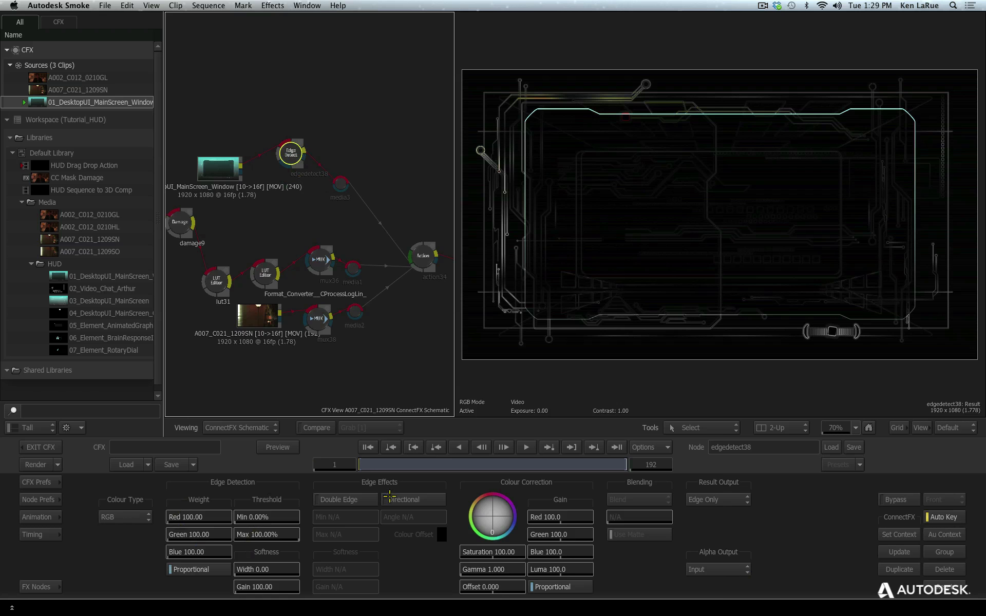
{"action": "left_click_drag", "start_coordinate": [387, 469], "coordinate": [180, 511]}
{"action": "left_click", "coordinate": [37, 586]}
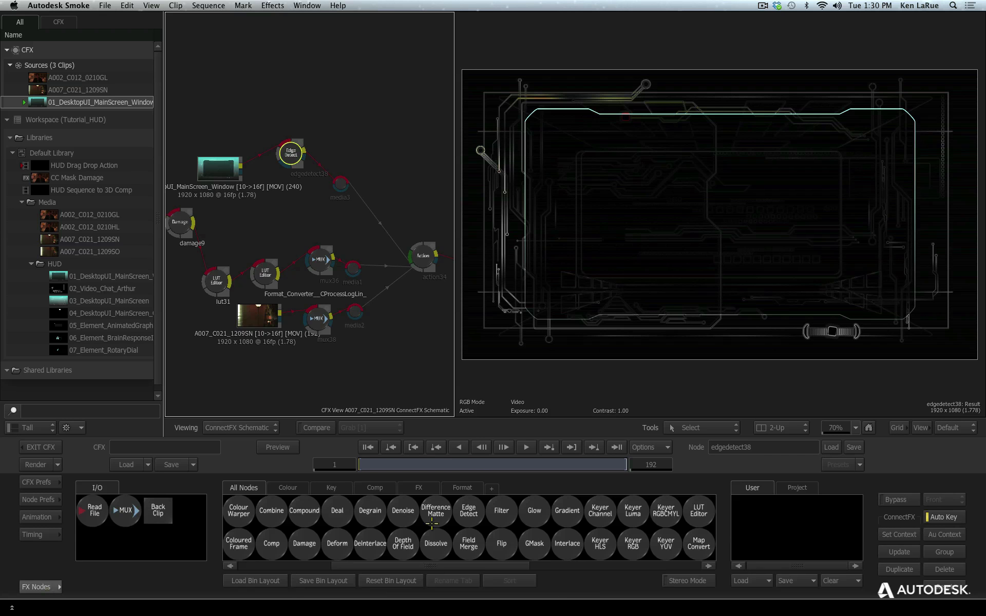
{"action": "left_click_drag", "start_coordinate": [466, 570], "coordinate": [640, 559]}
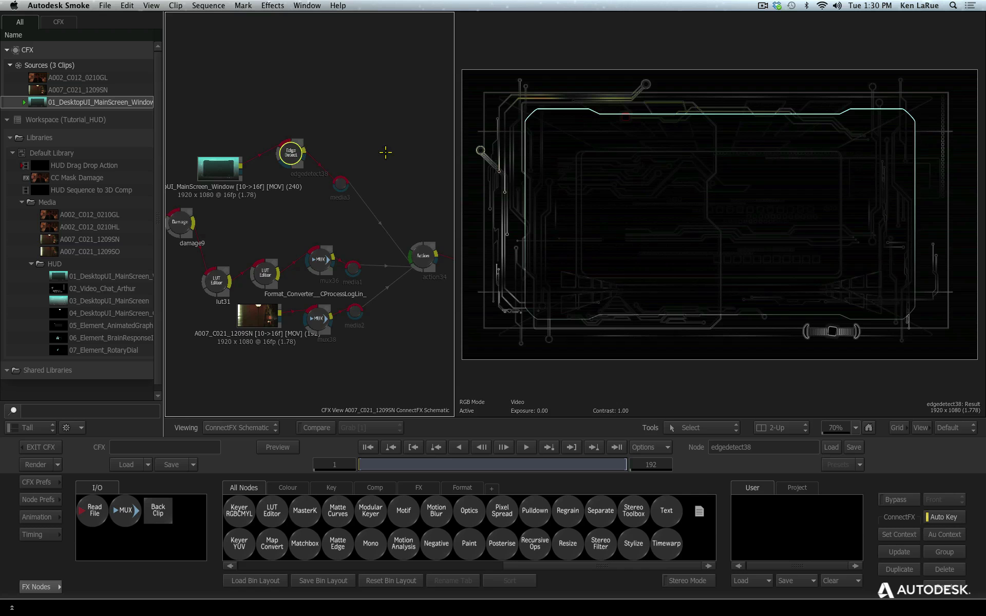
Open the Action node's schematic and arrange image3 and its axis beside the image2 branch.
{"action": "mouse_move", "coordinate": [411, 263]}
{"action": "left_mouse_down"}
{"action": "mouse_move", "coordinate": [417, 242]}
{"action": "mouse_move", "coordinate": [424, 267]}
{"action": "left_mouse_up"}
{"action": "double_click", "coordinate": [424, 267]}
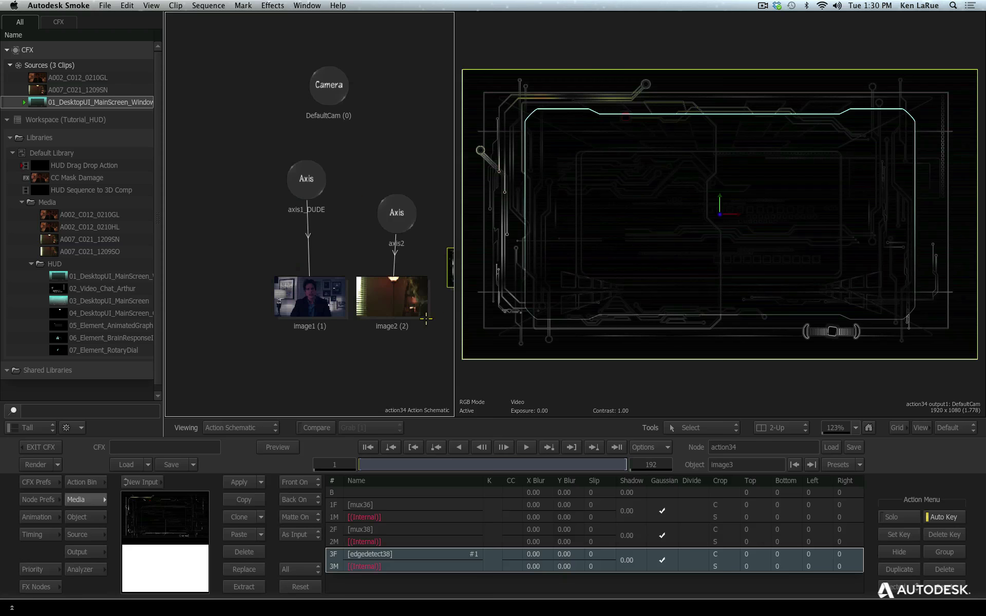
{"action": "left_click_drag", "start_coordinate": [361, 352], "coordinate": [390, 204]}
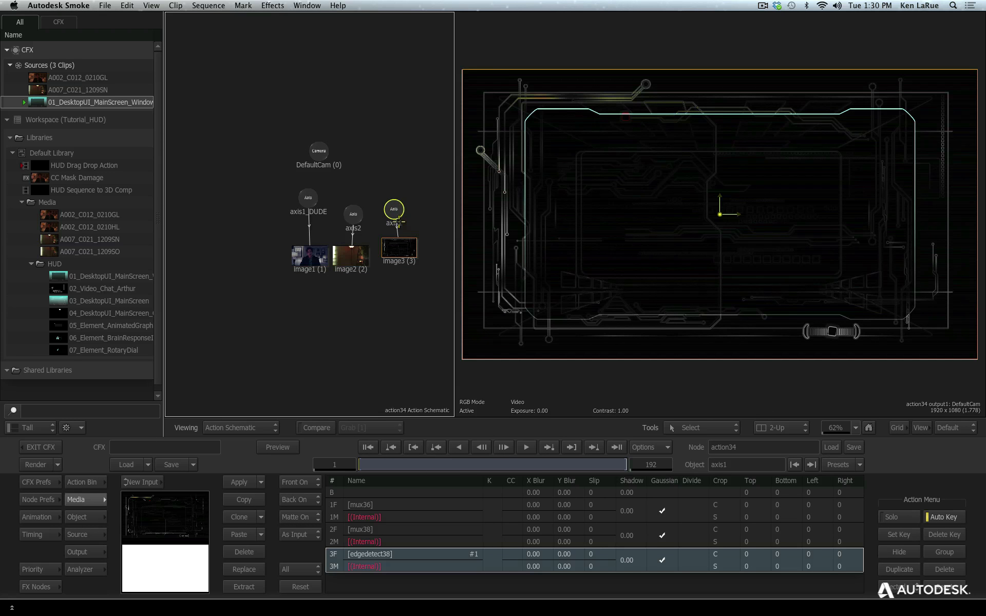
{"action": "left_click", "coordinate": [408, 247]}
{"action": "left_click_drag", "start_coordinate": [408, 247], "coordinate": [403, 250]}
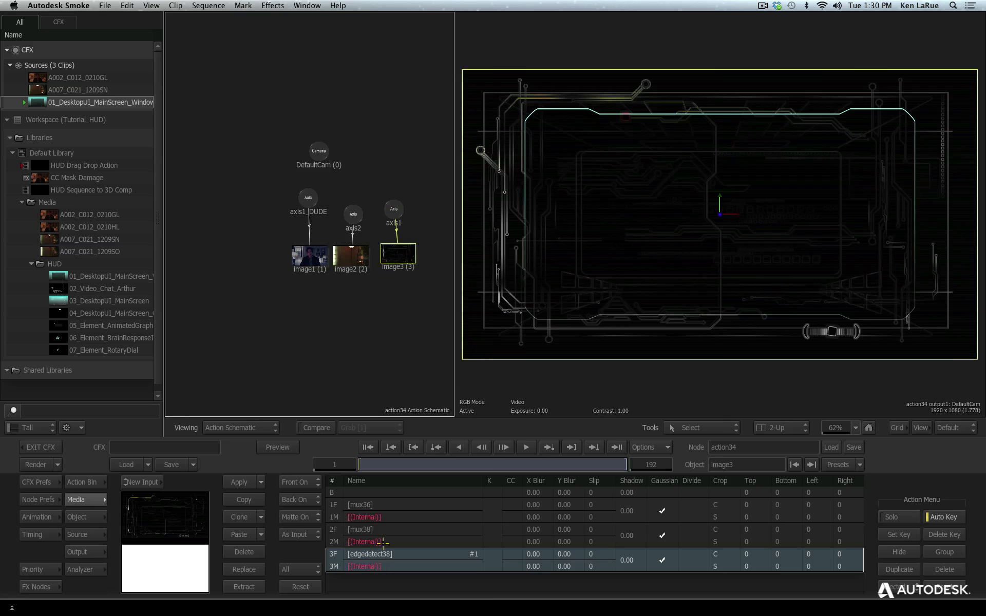
{"action": "left_click_drag", "start_coordinate": [398, 199], "coordinate": [408, 201]}
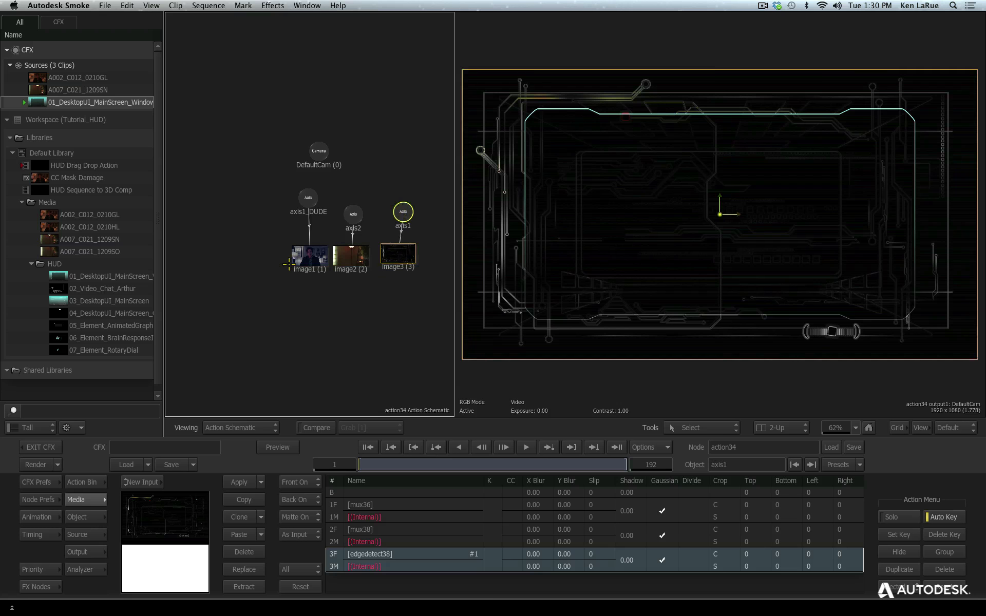
Select the HUD clips from 02_Video_Chat_Arthur through 07_Element_RotaryDial and change the viewport layout to 3-Up.
{"action": "left_click", "coordinate": [109, 287]}
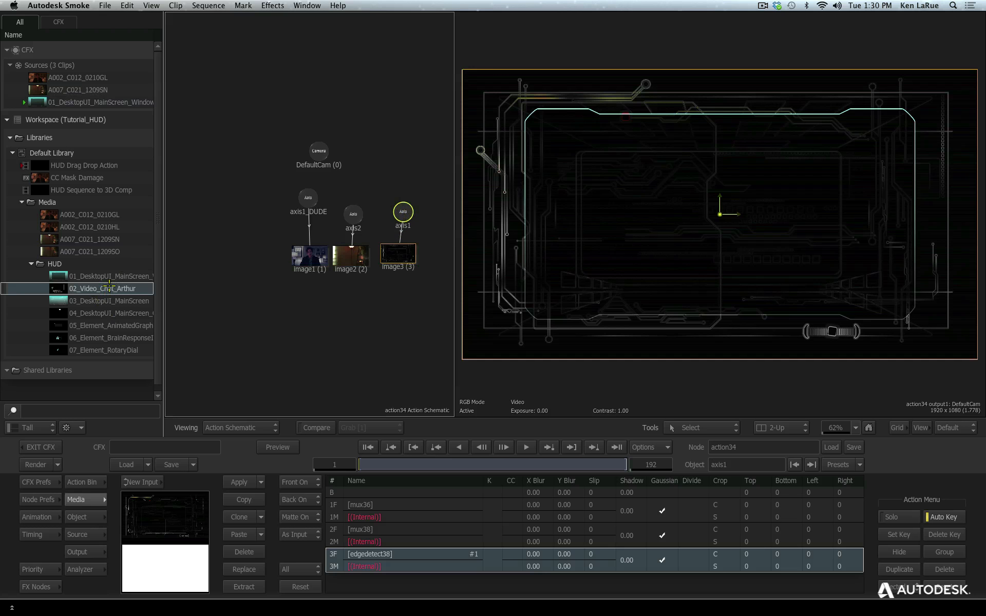
{"action": "left_click", "coordinate": [113, 351], "text": "shift"}
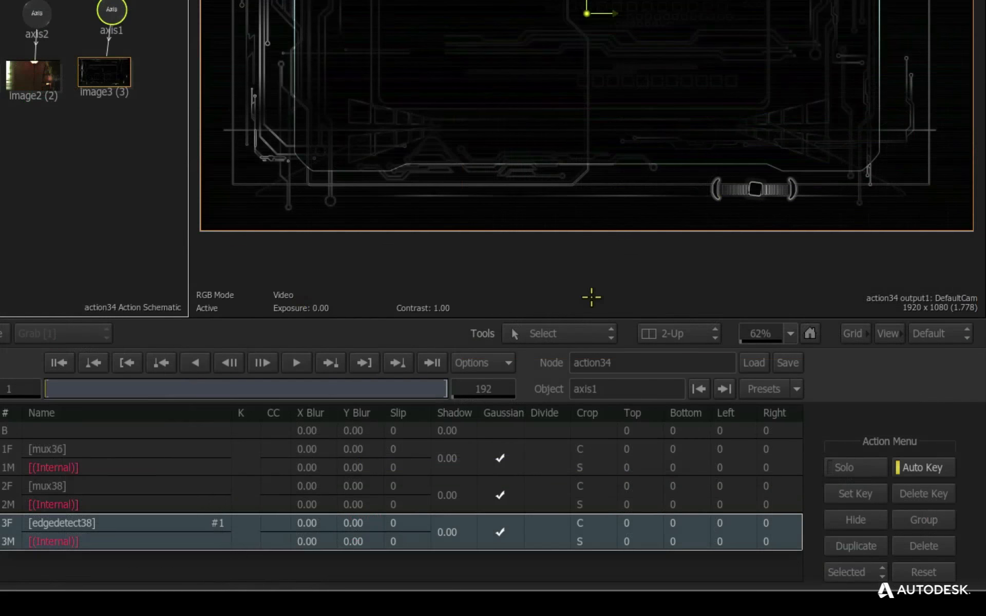
{"action": "left_click", "coordinate": [671, 334]}
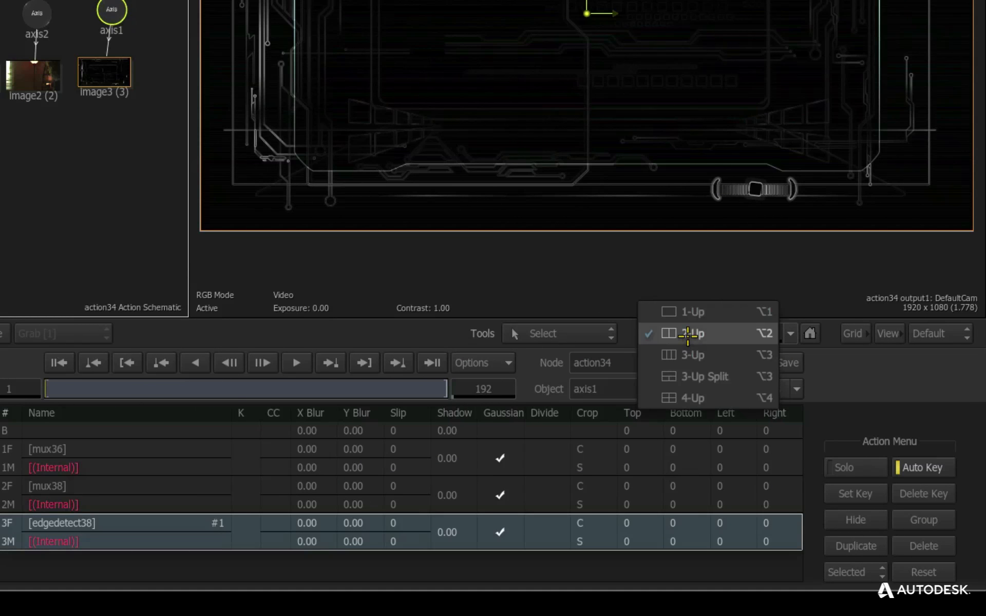
{"action": "left_click", "coordinate": [691, 354]}
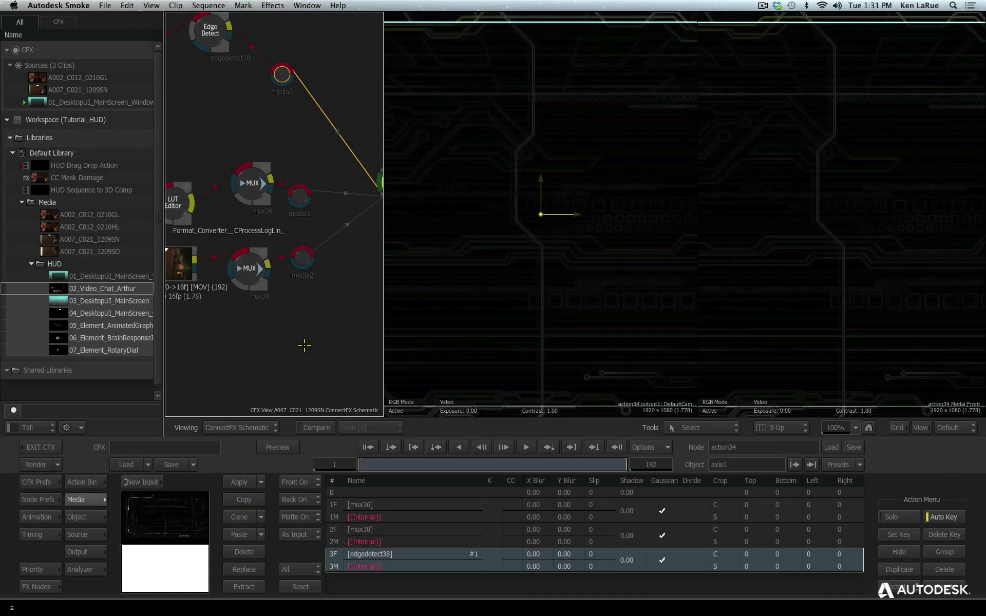
Frame the ConnectFX node tree in the first viewport and show the Action schematic in the second.
{"action": "left_click_drag", "start_coordinate": [308, 319], "coordinate": [203, 391]}
{"action": "left_click_drag", "start_coordinate": [384, 216], "coordinate": [358, 203]}
{"action": "left_click_drag", "start_coordinate": [304, 303], "coordinate": [292, 312]}
{"action": "mouse_move", "coordinate": [328, 201]}
{"action": "left_mouse_down"}
{"action": "mouse_move", "coordinate": [299, 167]}
{"action": "mouse_move", "coordinate": [315, 198]}
{"action": "left_mouse_up"}
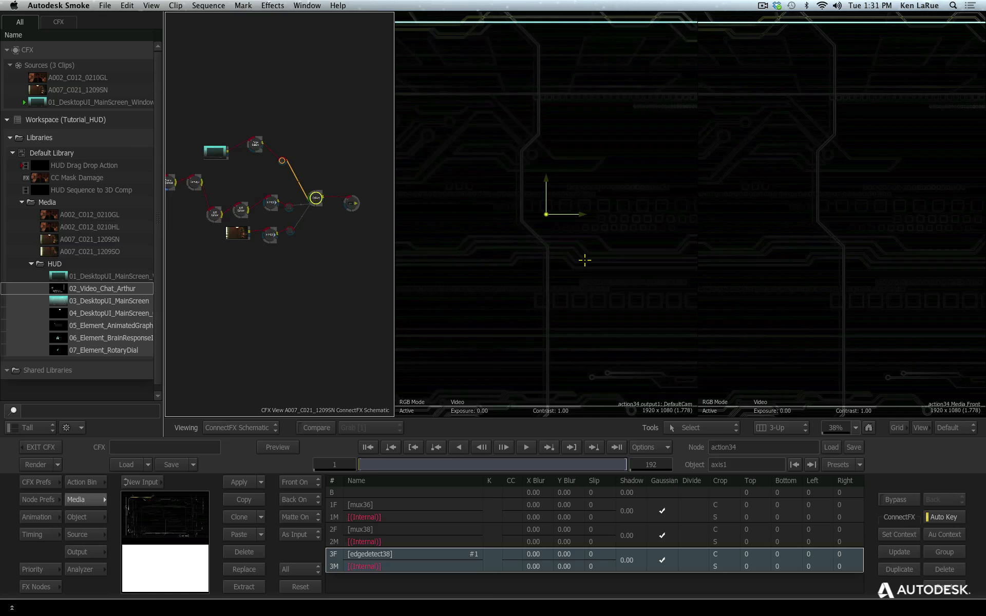
{"action": "left_click", "coordinate": [583, 289]}
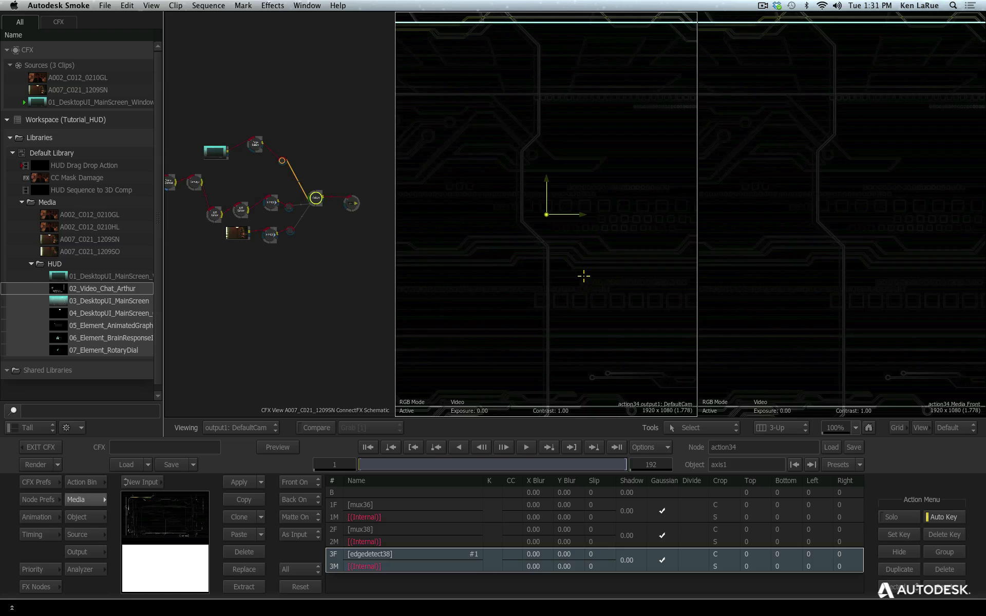
{"action": "key", "text": "Escape"}
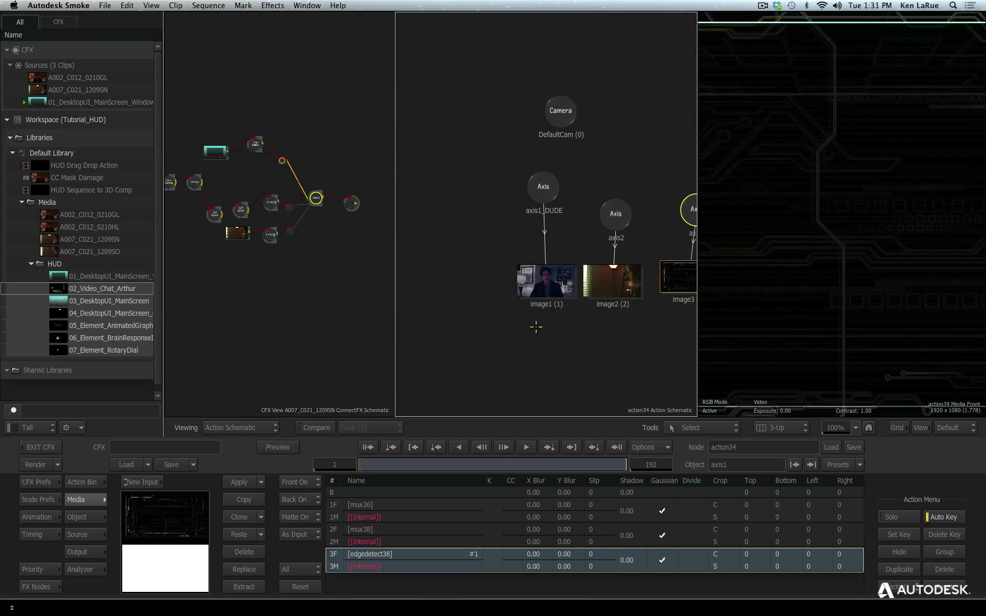
{"action": "left_click_drag", "start_coordinate": [555, 325], "coordinate": [508, 337]}
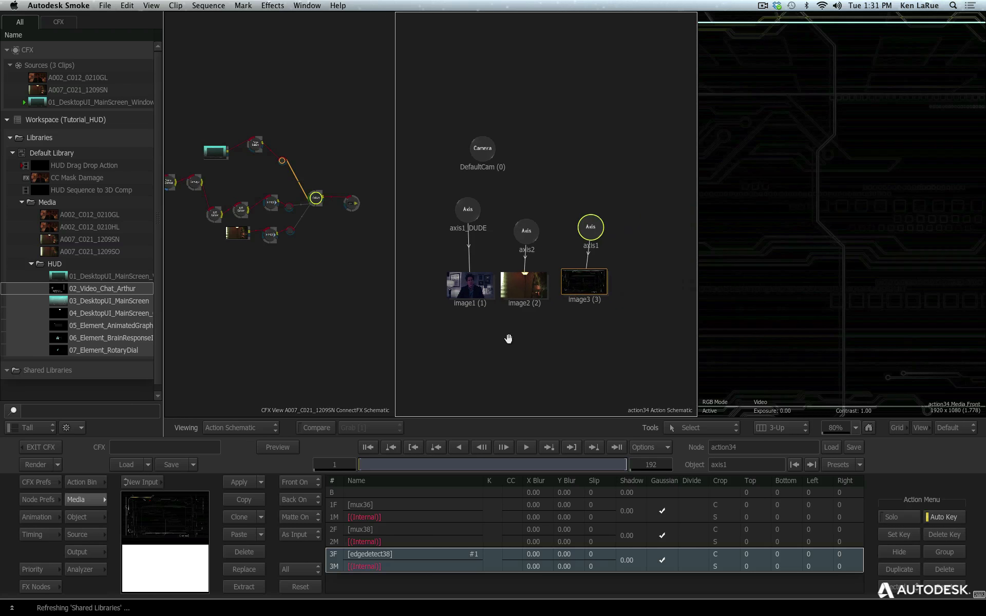
Show the Action output1 result in the third viewport at 24% zoom.
{"action": "left_click", "coordinate": [832, 277]}
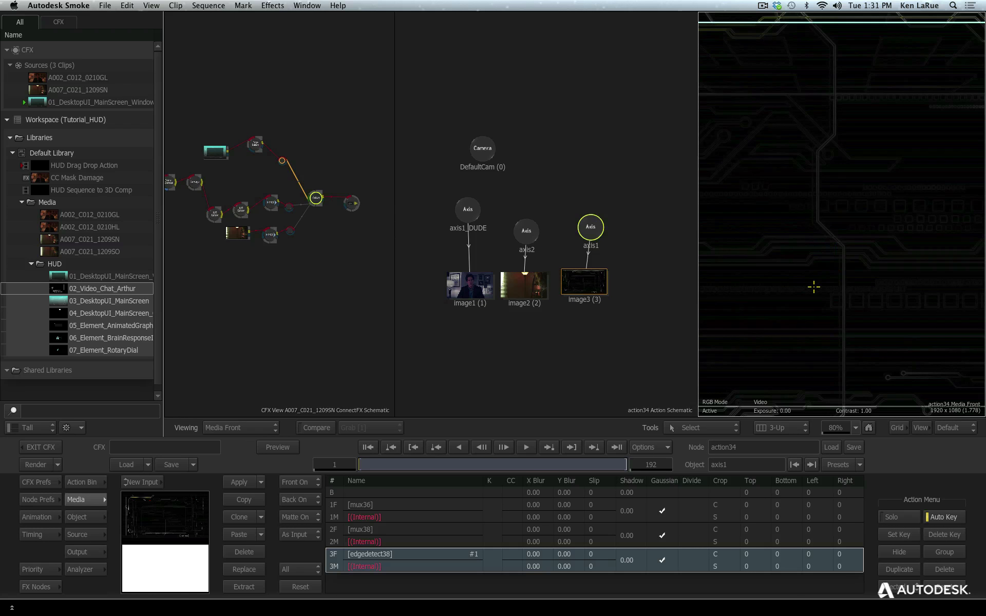
{"action": "key", "text": "F4"}
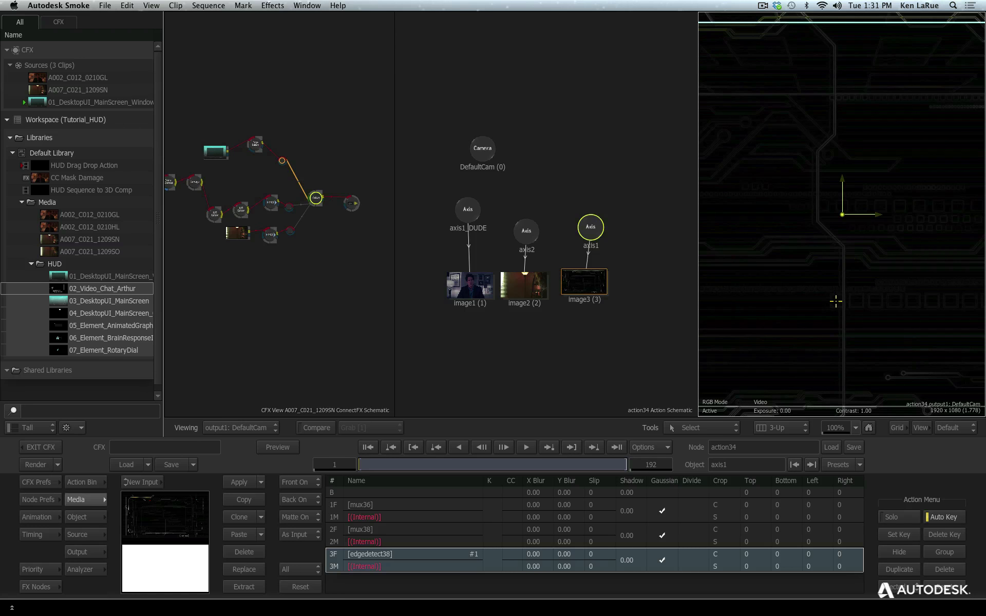
{"action": "left_click_drag", "start_coordinate": [836, 428], "coordinate": [786, 434]}
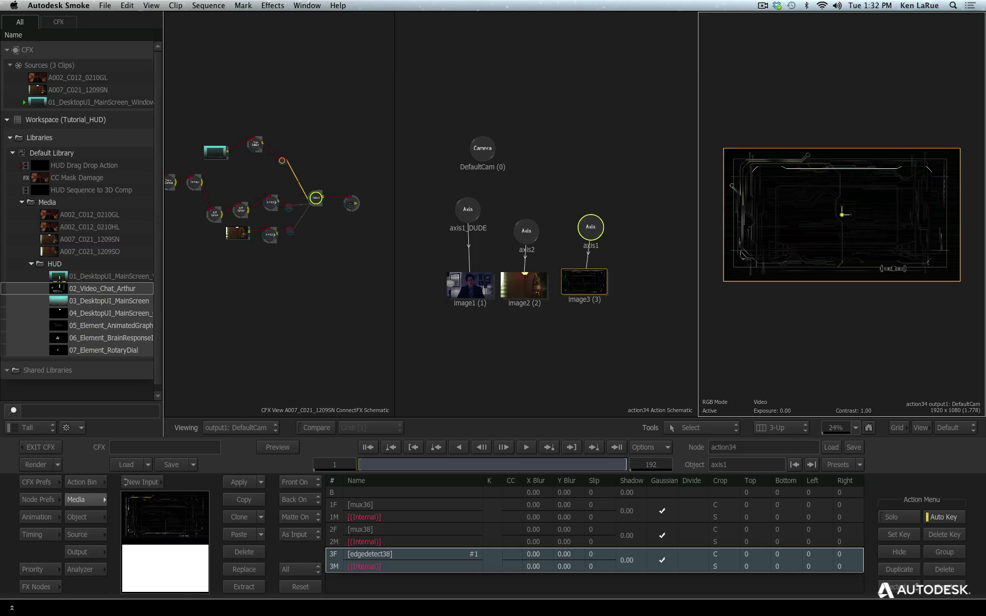
Add the HUD clips 02_Video_Chat_Arthur through 07_Element_RotaryDial to the Action schematic above the existing images, and review the media list.
{"action": "left_click", "coordinate": [72, 350], "text": "shift"}
{"action": "left_click_drag", "start_coordinate": [72, 350], "coordinate": [598, 92]}
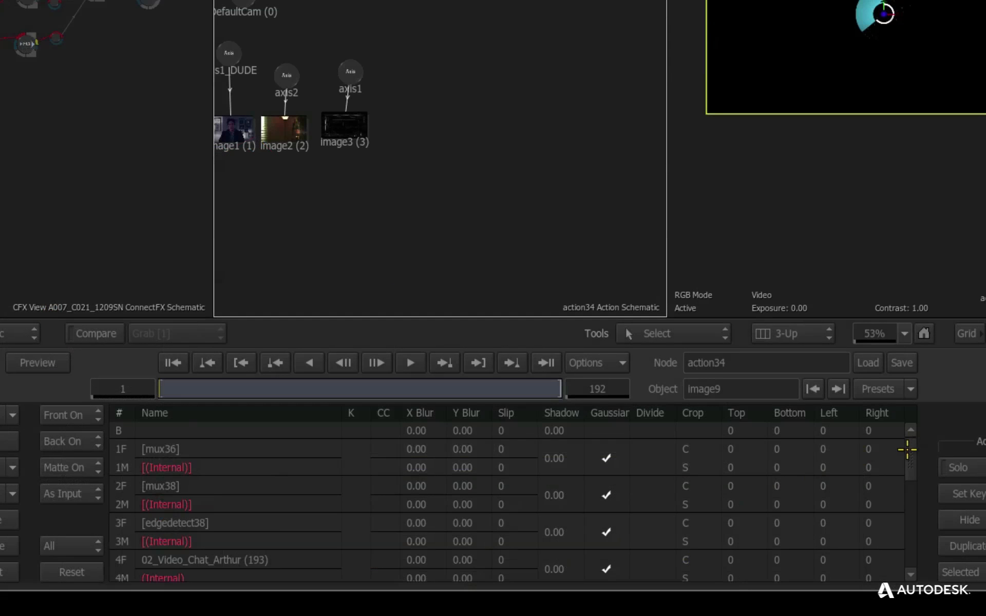
{"action": "left_click_drag", "start_coordinate": [857, 504], "coordinate": [861, 525]}
{"action": "left_click_drag", "start_coordinate": [913, 478], "coordinate": [913, 502]}
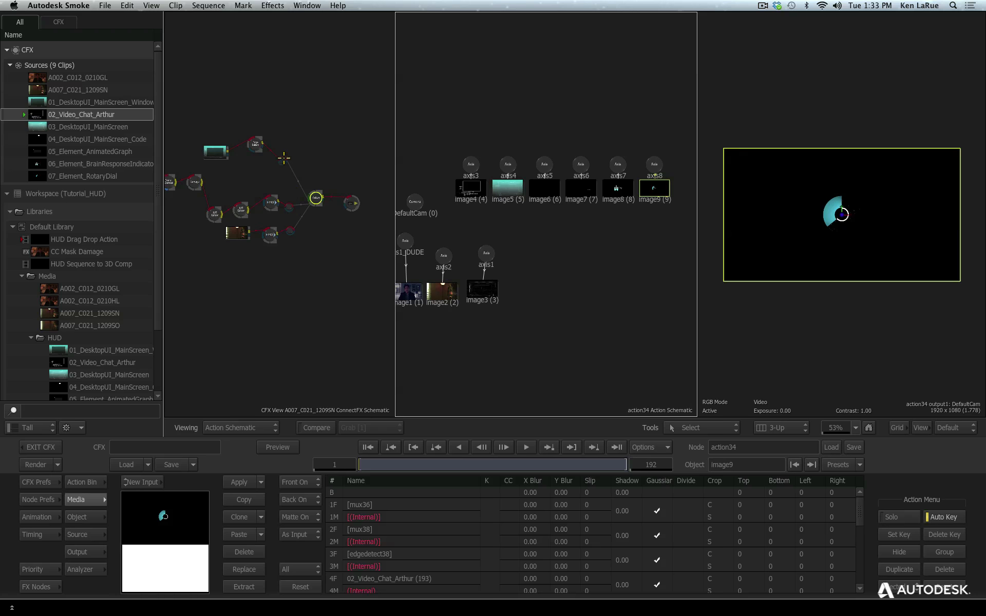
With the media library hidden, extract media layer 4, 02_Video_Chat_Arthur, into the ConnectFX schematic and move its clip and media4 above the other nodes.
{"action": "left_click", "coordinate": [282, 161]}
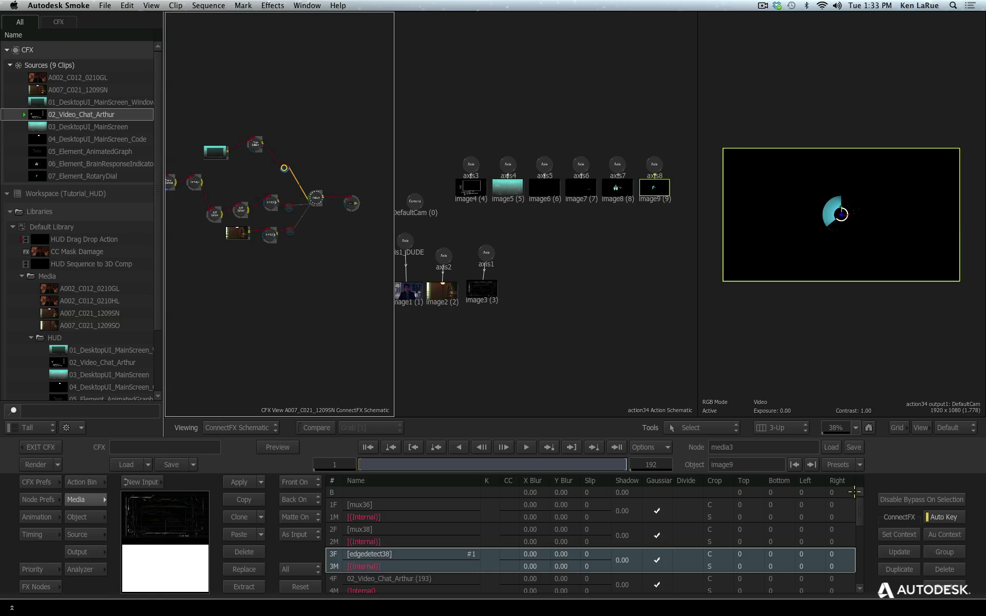
{"action": "left_click_drag", "start_coordinate": [858, 506], "coordinate": [842, 523]}
{"action": "left_click", "coordinate": [334, 529]}
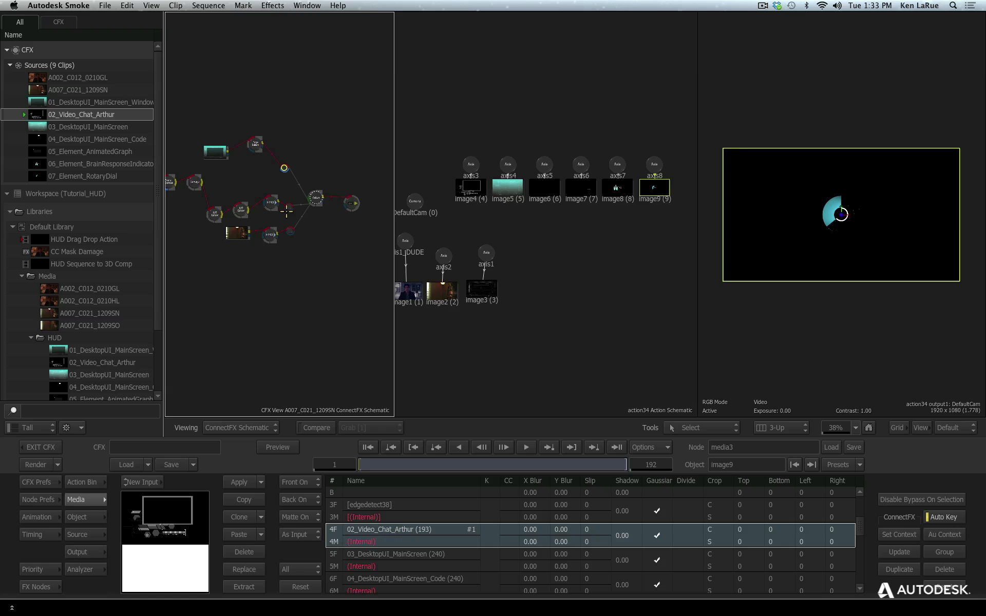
{"action": "key", "text": "alt+grave"}
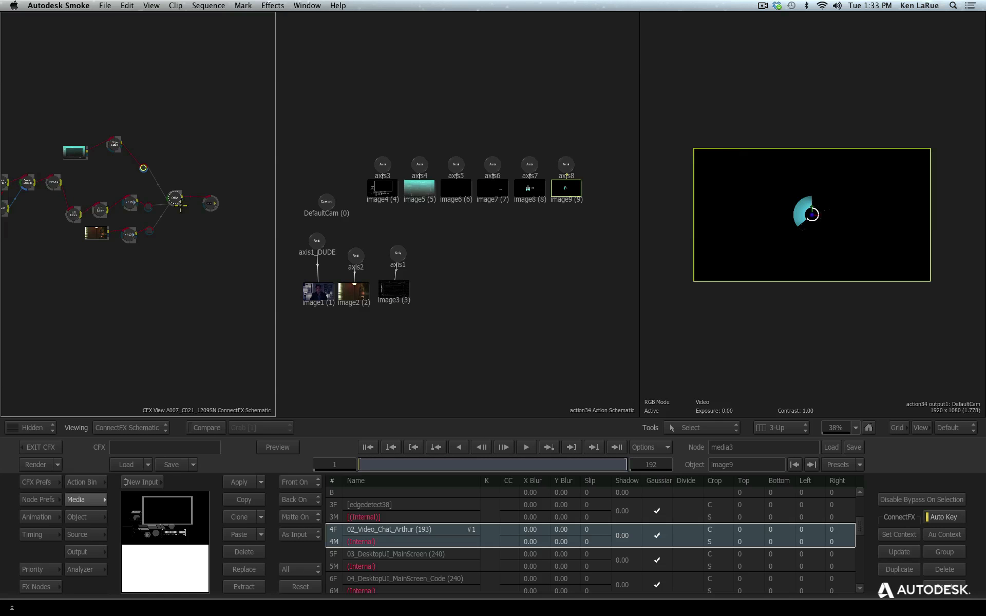
{"action": "left_click_drag", "start_coordinate": [154, 299], "coordinate": [236, 334]}
{"action": "mouse_move", "coordinate": [215, 251]}
{"action": "left_mouse_down"}
{"action": "mouse_move", "coordinate": [244, 200]}
{"action": "mouse_move", "coordinate": [231, 255]}
{"action": "left_mouse_up"}
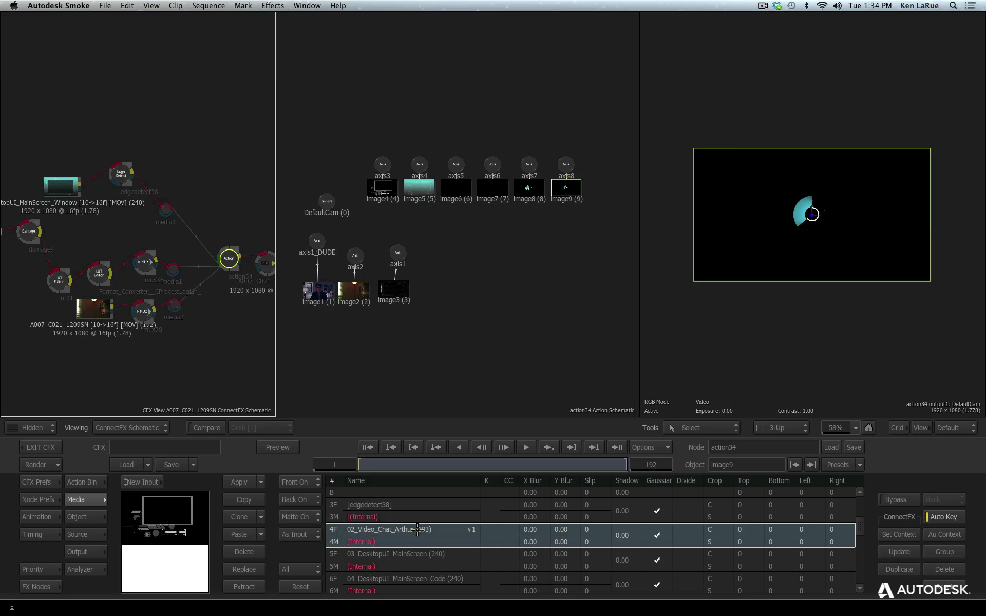
{"action": "left_click", "coordinate": [244, 586]}
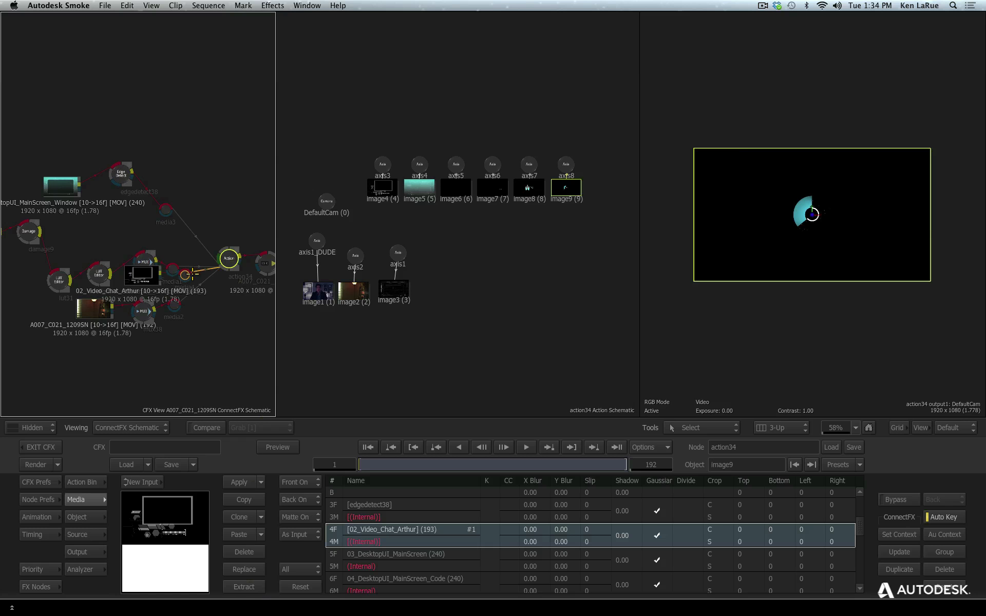
{"action": "left_click_drag", "start_coordinate": [185, 273], "coordinate": [169, 96]}
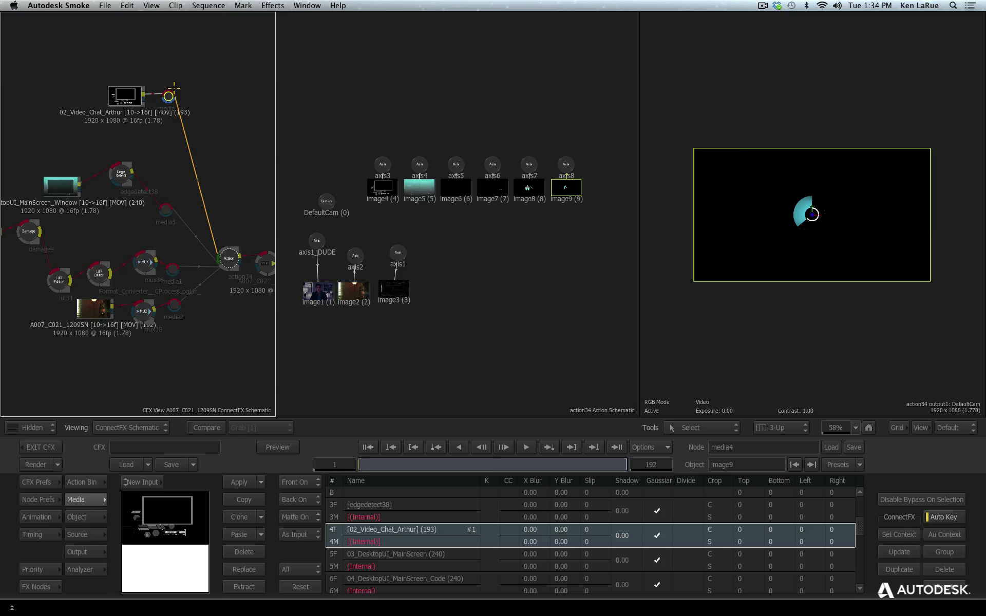
Extract media layers 5 to 7, 03_DesktopUI_MainScreen, 04_DesktopUI_MainScreen_Code and 05_Element_AnimatedGraph, into the ConnectFX schematic.
{"action": "left_click", "coordinate": [683, 557]}
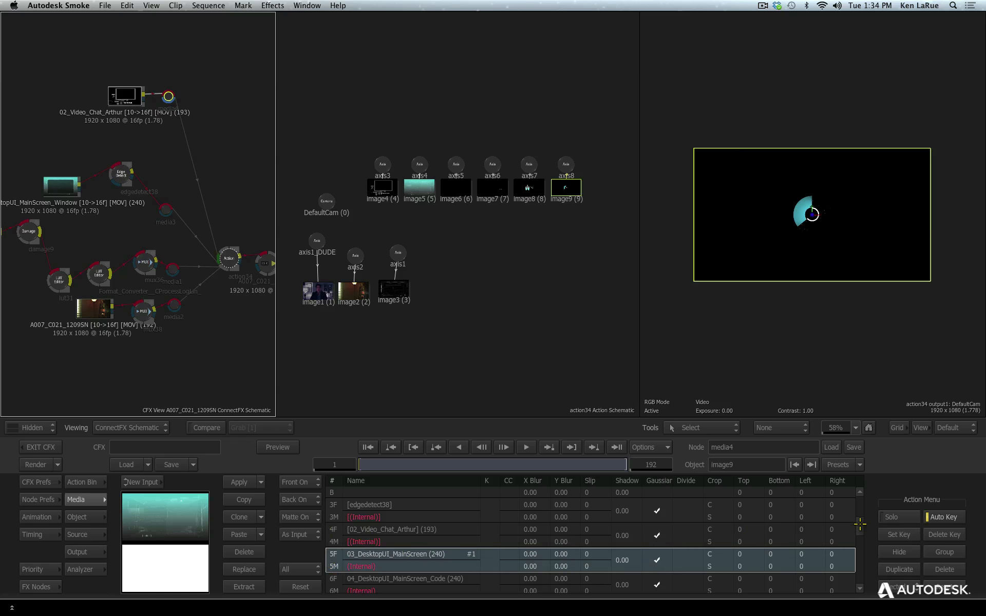
{"action": "left_click_drag", "start_coordinate": [860, 530], "coordinate": [861, 537]}
{"action": "left_click", "coordinate": [357, 555], "text": "ctrl"}
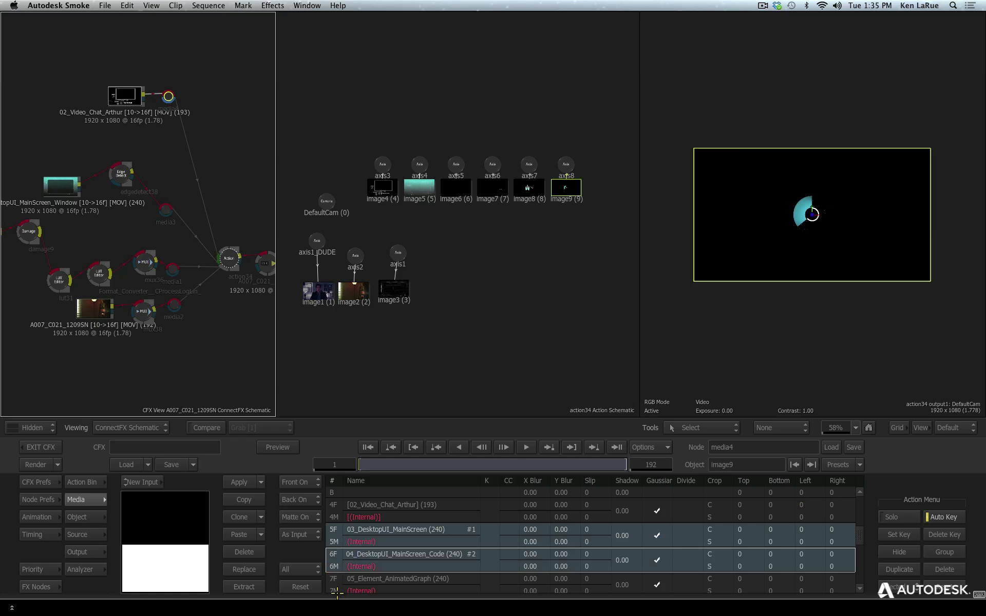
{"action": "left_click", "coordinate": [359, 580], "text": "ctrl"}
{"action": "left_click", "coordinate": [244, 587]}
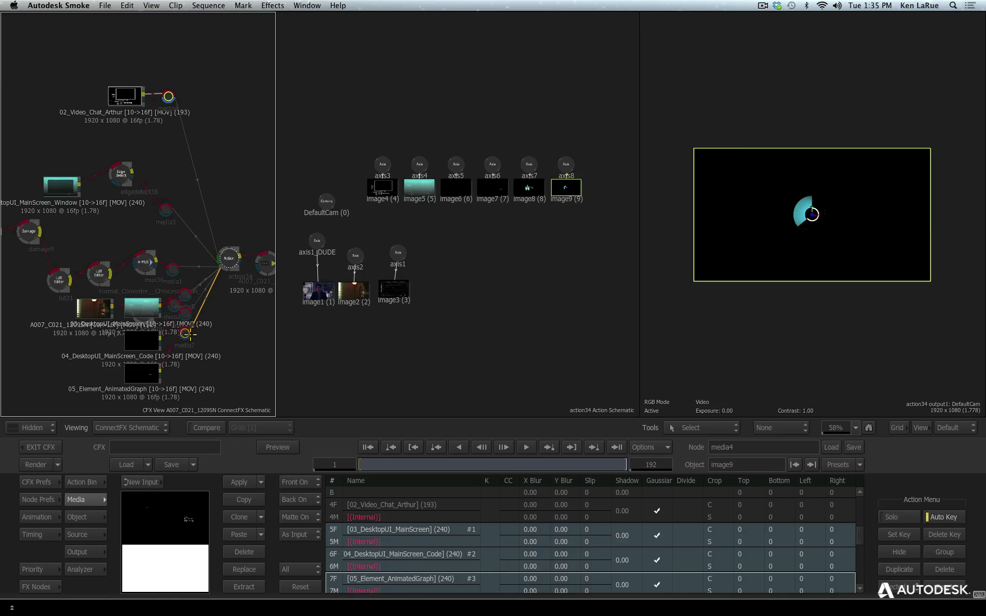
Spread the extracted media5, media6 and media7 nodes with their clips apart in the ConnectFX schematic.
{"action": "left_click_drag", "start_coordinate": [185, 333], "coordinate": [191, 372]}
{"action": "left_click_drag", "start_coordinate": [185, 314], "coordinate": [189, 343]}
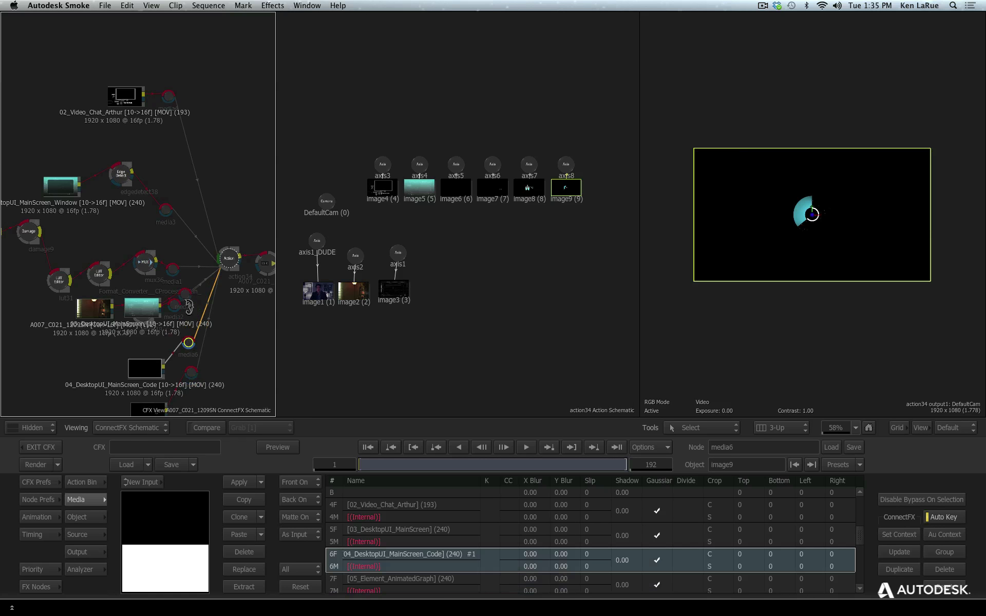
{"action": "left_click_drag", "start_coordinate": [185, 295], "coordinate": [156, 380]}
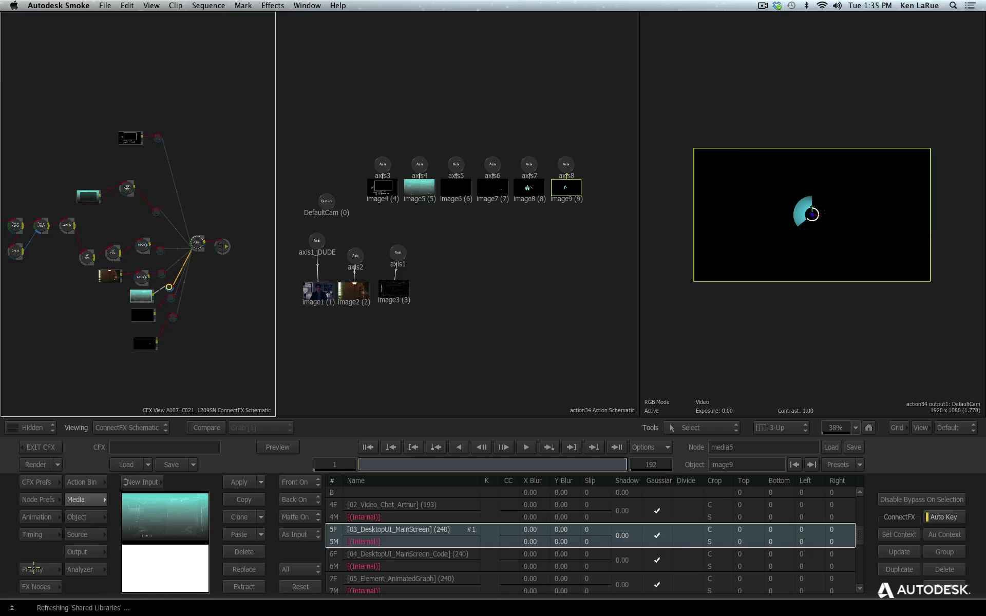
Exit the ConnectFX editor and return to the timeline.
{"action": "left_click", "coordinate": [37, 587]}
{"action": "left_click", "coordinate": [37, 587]}
{"action": "left_click", "coordinate": [37, 534]}
{"action": "left_click", "coordinate": [36, 535]}
{"action": "left_click", "coordinate": [53, 447]}
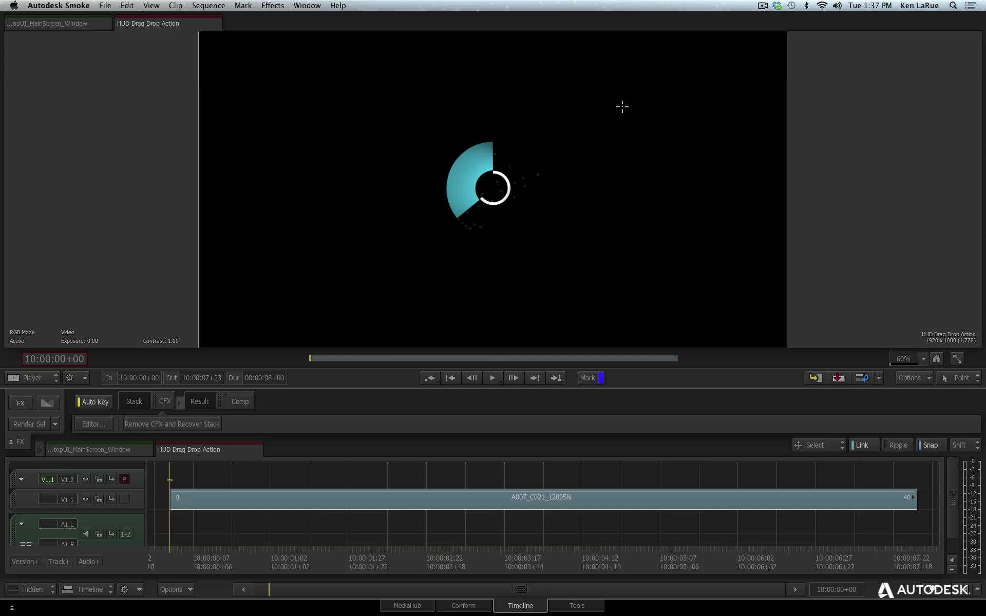
With the media library shown, close the HUD Drag Drop Action sequence and open HUD Sequence to 3D Comp as the working sequence.
{"action": "key", "text": "alt+1"}
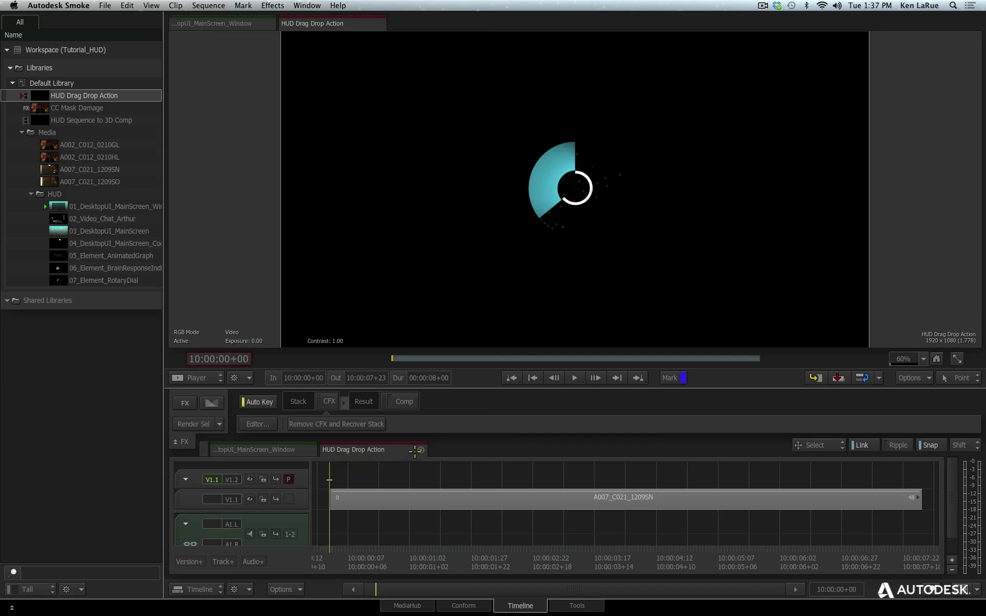
{"action": "left_click", "coordinate": [421, 449]}
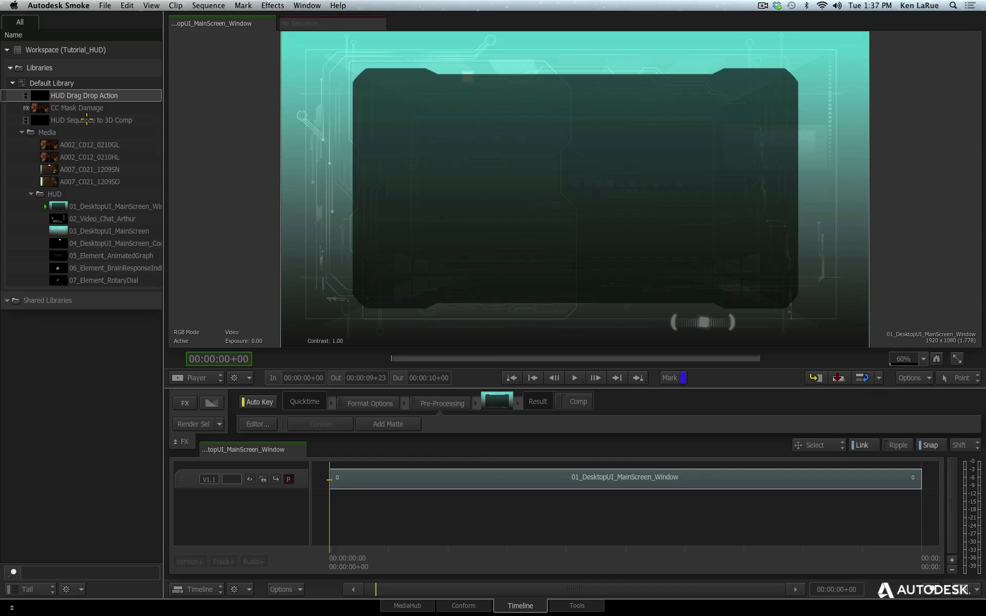
{"action": "double_click", "coordinate": [86, 120]}
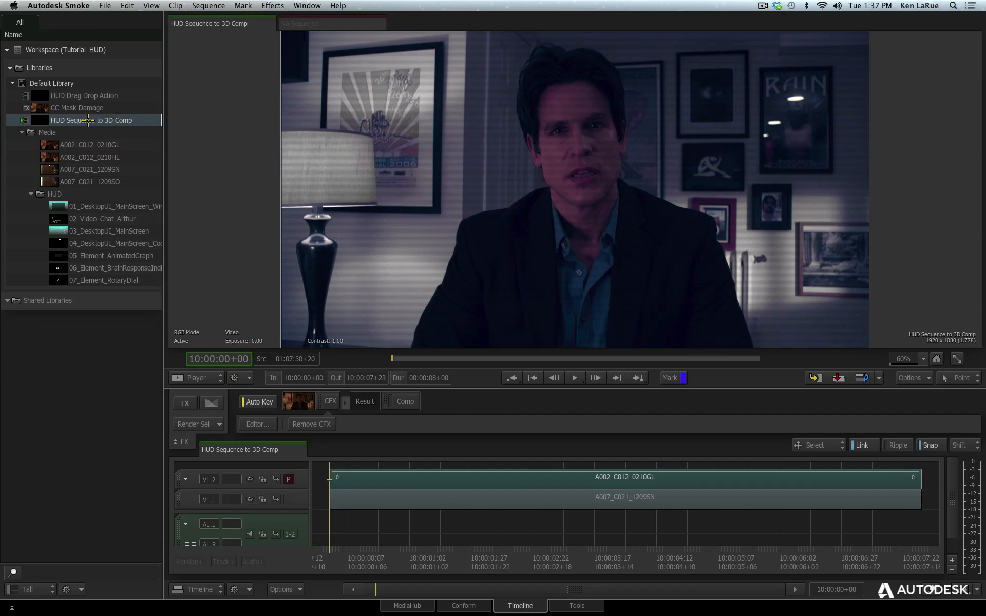
{"action": "right_click", "coordinate": [90, 120]}
{"action": "left_click", "coordinate": [110, 143]}
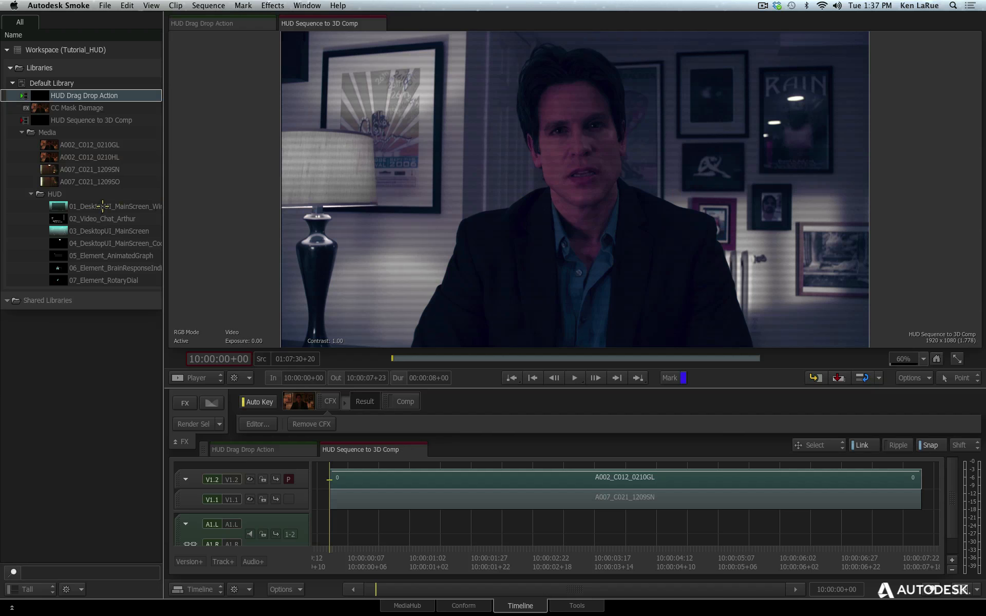
Add the seven HUD clips, 01_DesktopUI_MainScreen_Window through 07_Element_RotaryDial, at 10:00:00+00 on new stacked tracks above A002_C012_0210GL.
{"action": "double_click", "coordinate": [100, 206]}
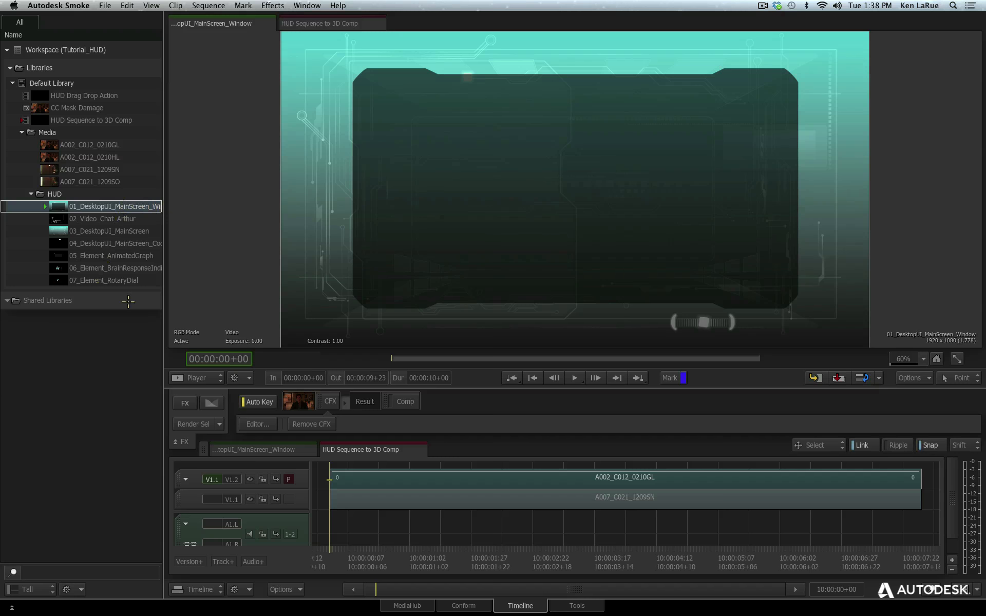
{"action": "left_click", "coordinate": [112, 280], "text": "shift"}
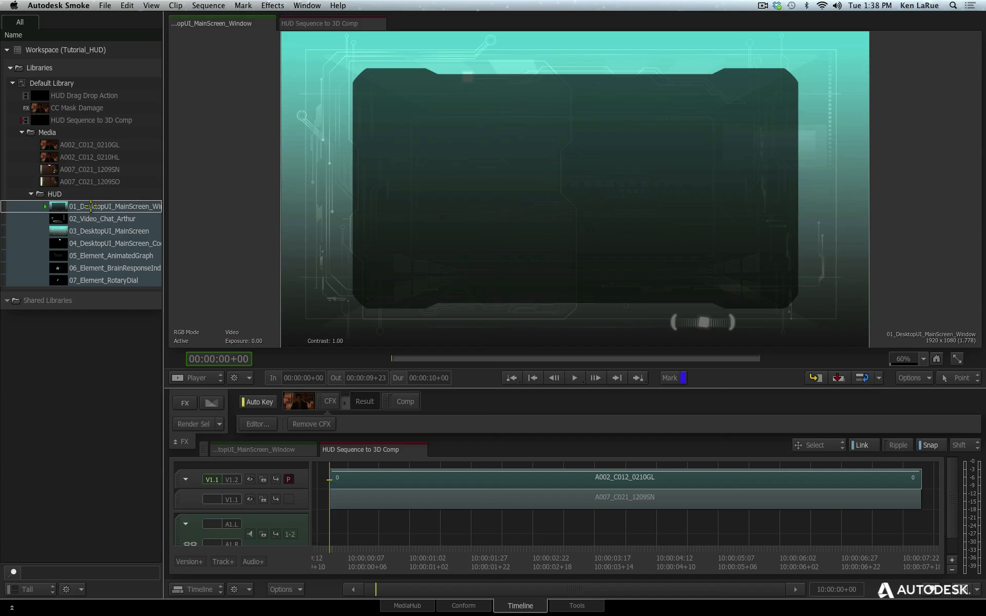
{"action": "left_click_drag", "start_coordinate": [95, 207], "coordinate": [333, 464]}
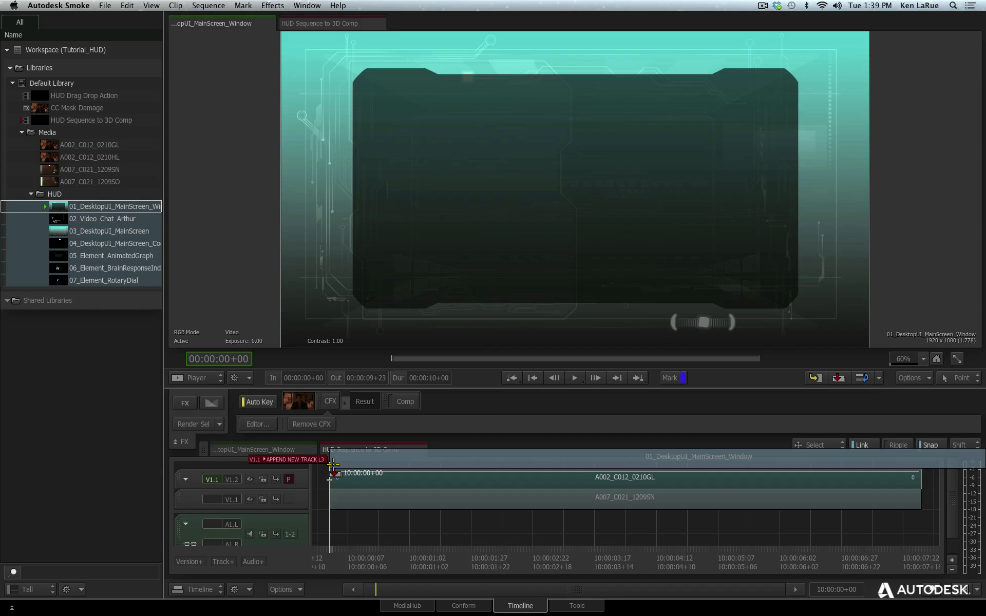
{"action": "left_click_drag", "start_coordinate": [333, 465], "coordinate": [333, 465]}
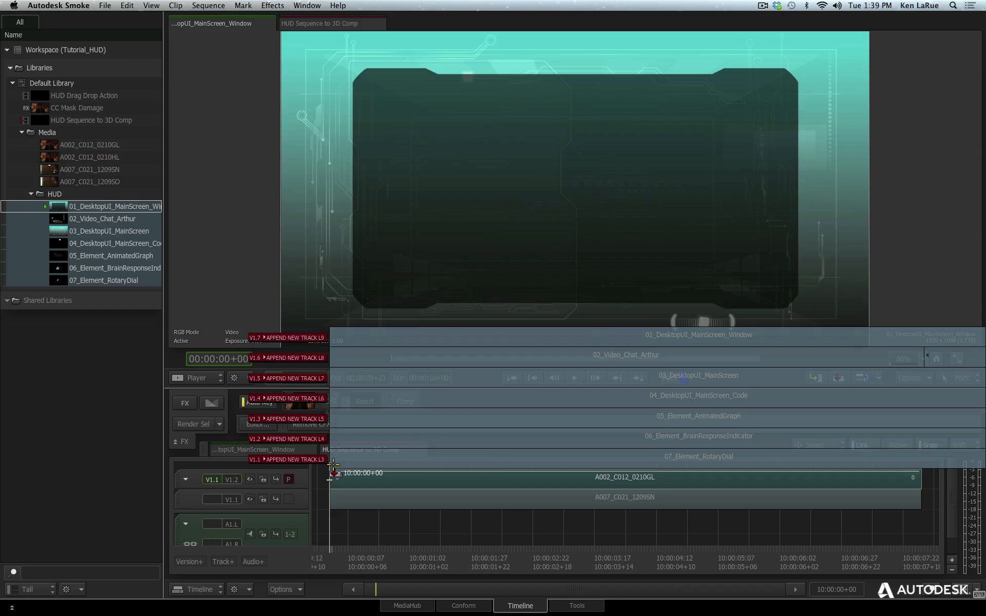
{"action": "left_click_drag", "start_coordinate": [334, 464], "coordinate": [334, 465]}
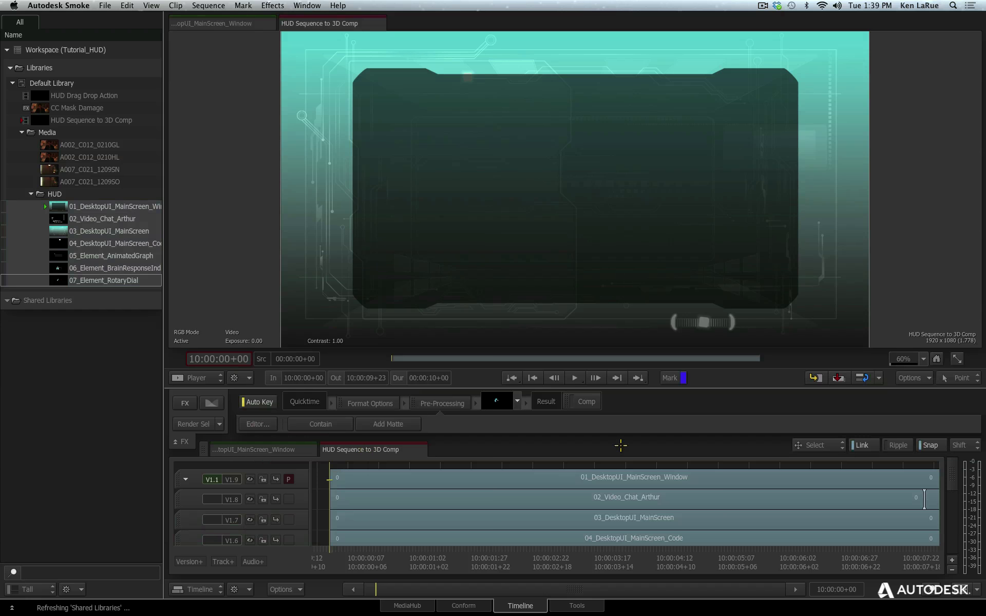
Enlarge the timeline to show all video tracks, and set the player zoom to 33% to see the full frame.
{"action": "left_click_drag", "start_coordinate": [742, 388], "coordinate": [777, 179]}
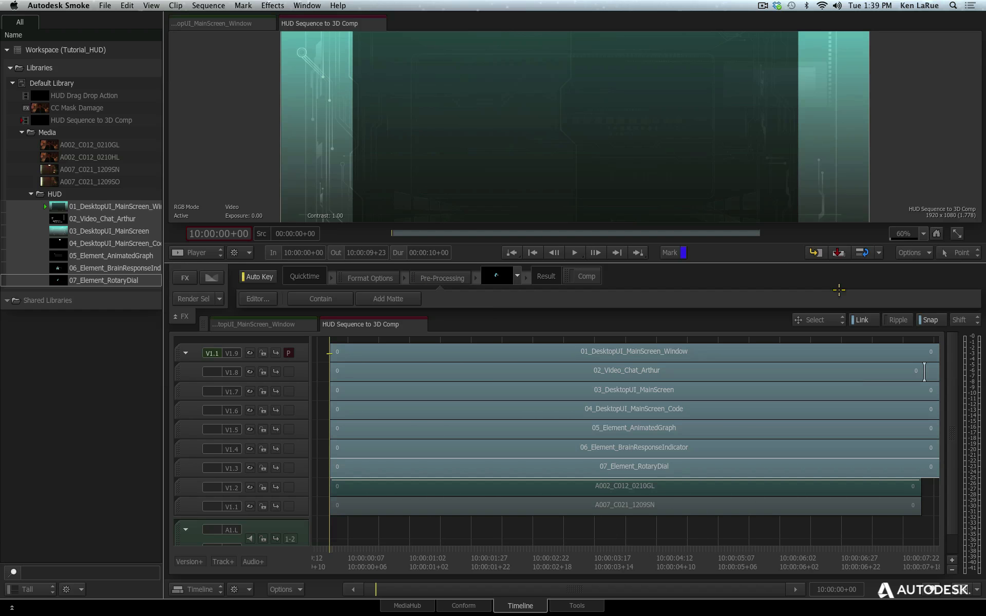
{"action": "key", "text": "space"}
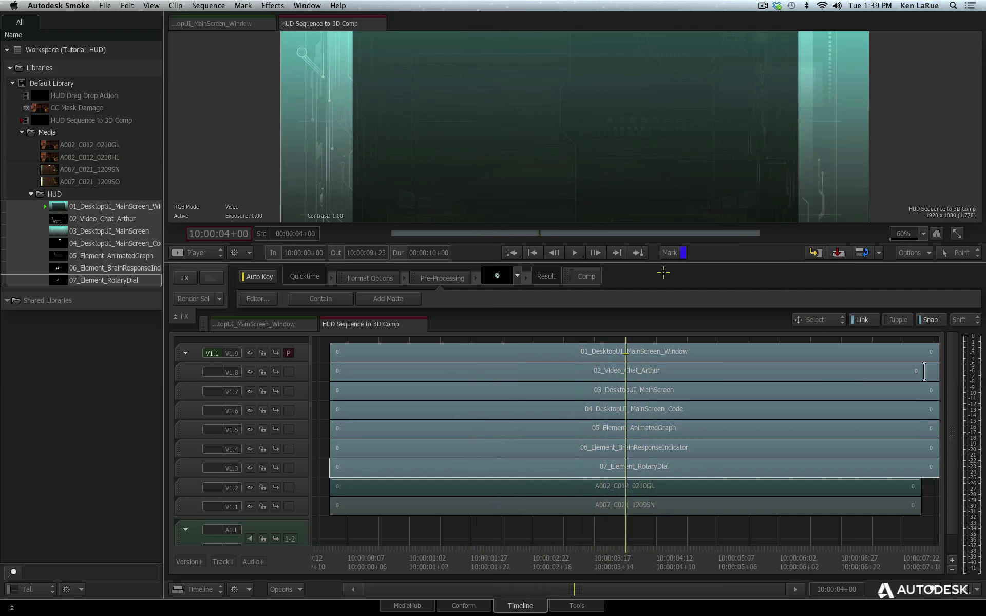
{"action": "left_click_drag", "start_coordinate": [910, 235], "coordinate": [870, 234]}
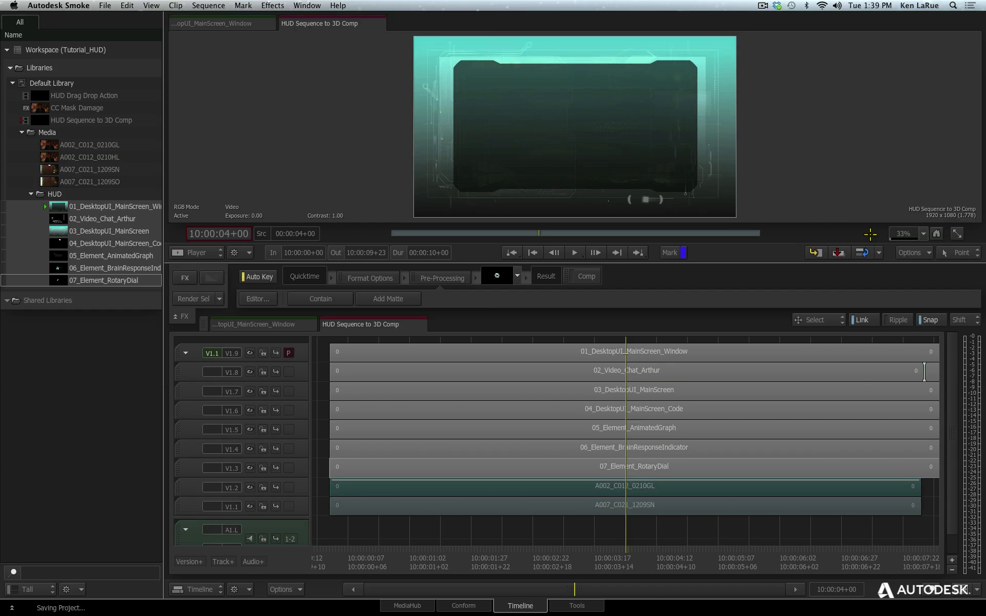
Step the primary track down through the HUD layers and back to the top one to examine each clip at 10:00:04+00.
{"action": "key", "text": "Page_Down"}
{"action": "key", "text": "Page_Down"}
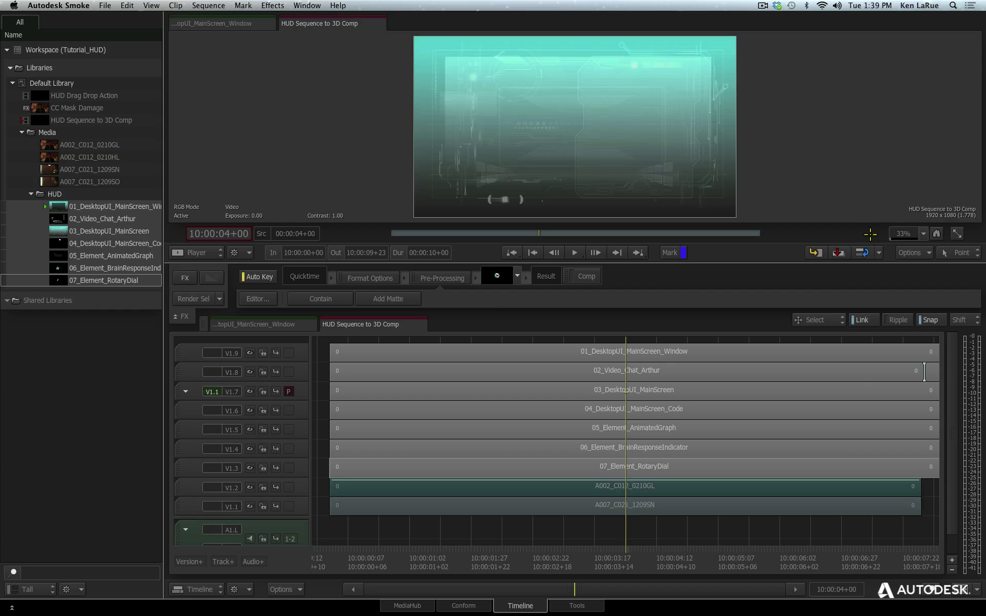
{"action": "key", "text": "Page_Down"}
{"action": "key", "text": "Page_Down"}
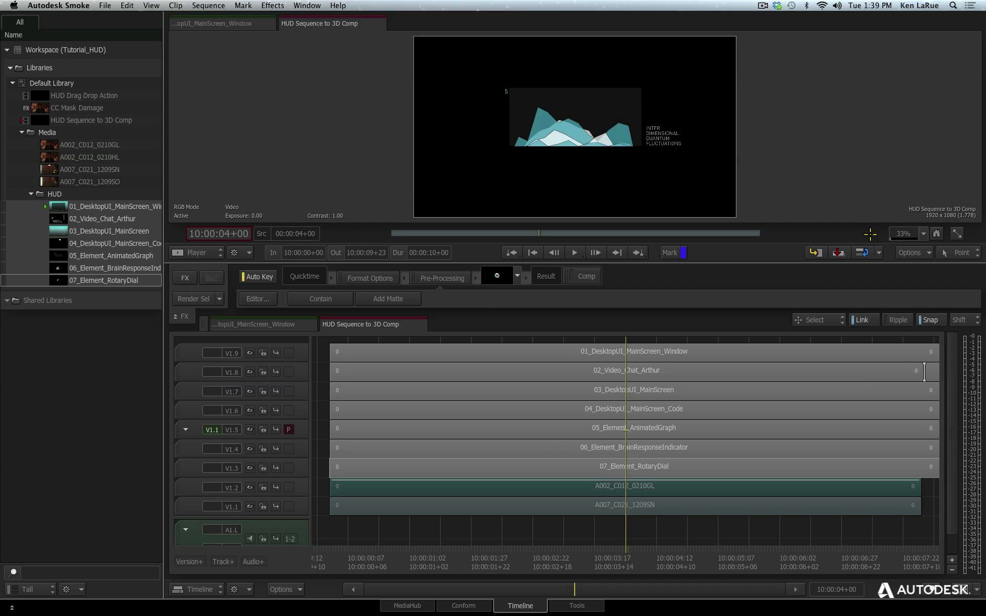
{"action": "key", "text": "Page_Down"}
{"action": "key", "text": "Page_Down"}
{"action": "key", "text": "Page_Up"}
{"action": "key", "text": "Page_Up"}
{"action": "key", "text": "Page_Up"}
{"action": "key", "text": "Page_Up"}
{"action": "key", "text": "Page_Up"}
{"action": "key", "text": "Page_Up"}
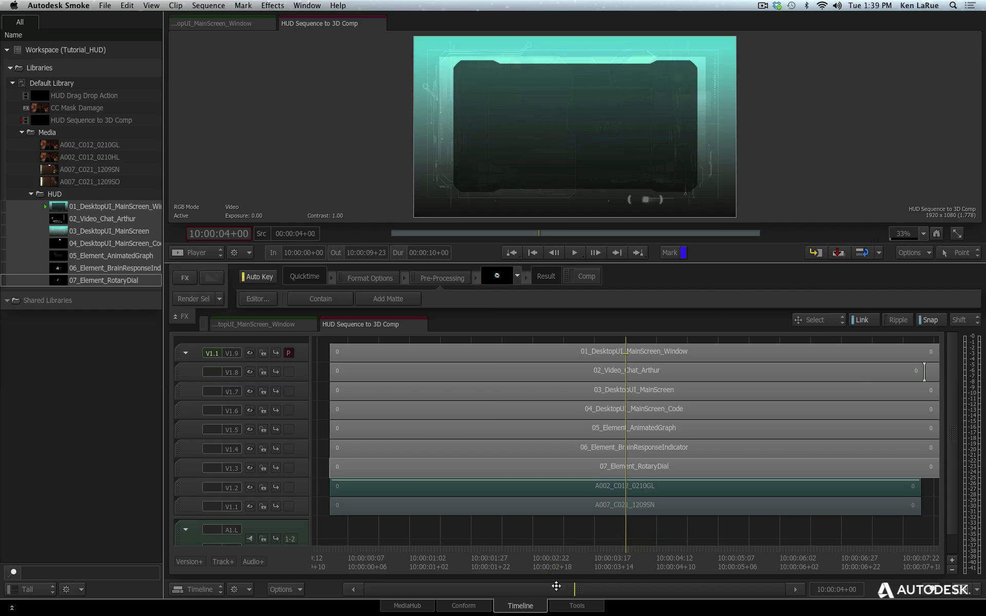
Cut 01_DesktopUI_MainScreen_Window at 10:00:08+00, where the background clips end, and remove its excess segment.
{"action": "left_click_drag", "start_coordinate": [568, 587], "coordinate": [591, 589]}
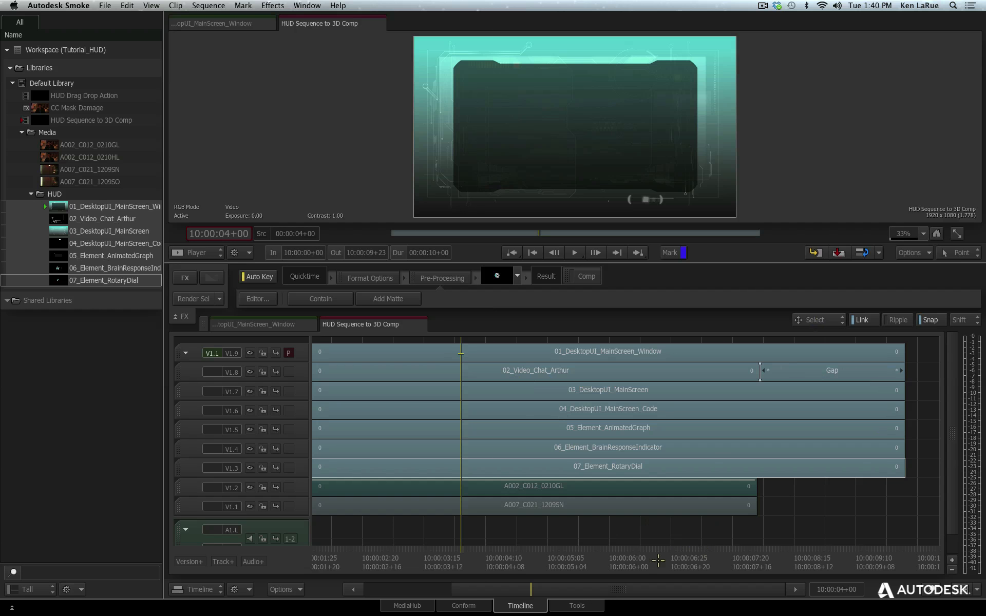
{"action": "left_click", "coordinate": [754, 566]}
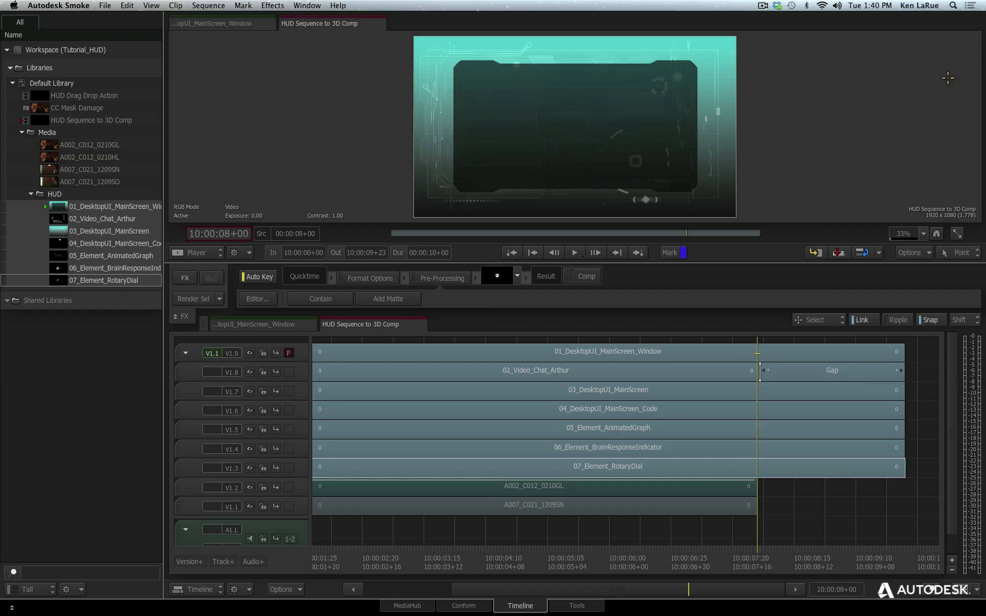
{"action": "key", "text": "ctrl+v"}
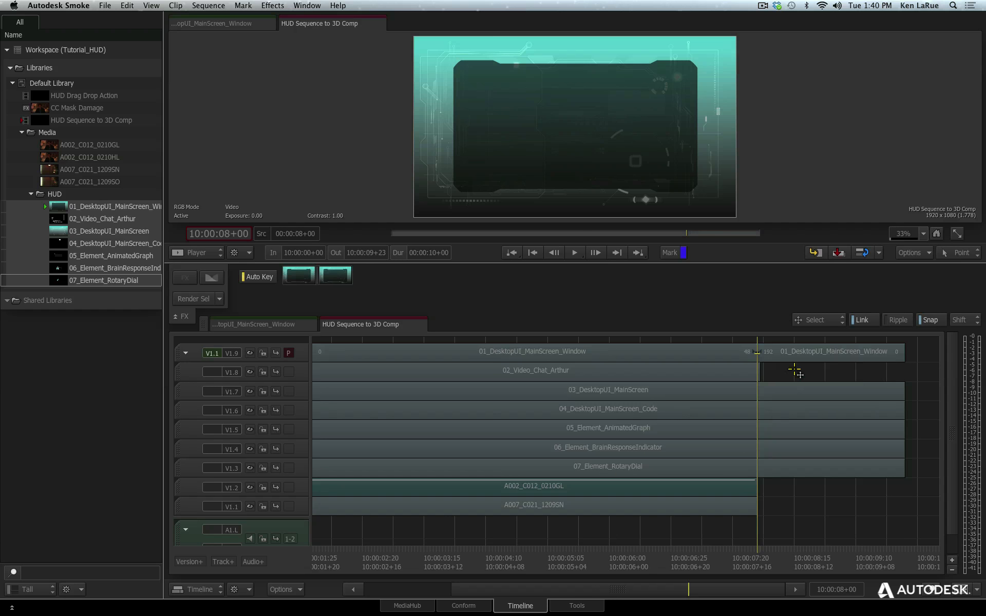
{"action": "left_click", "coordinate": [807, 354]}
{"action": "left_click_drag", "start_coordinate": [811, 351], "coordinate": [821, 614]}
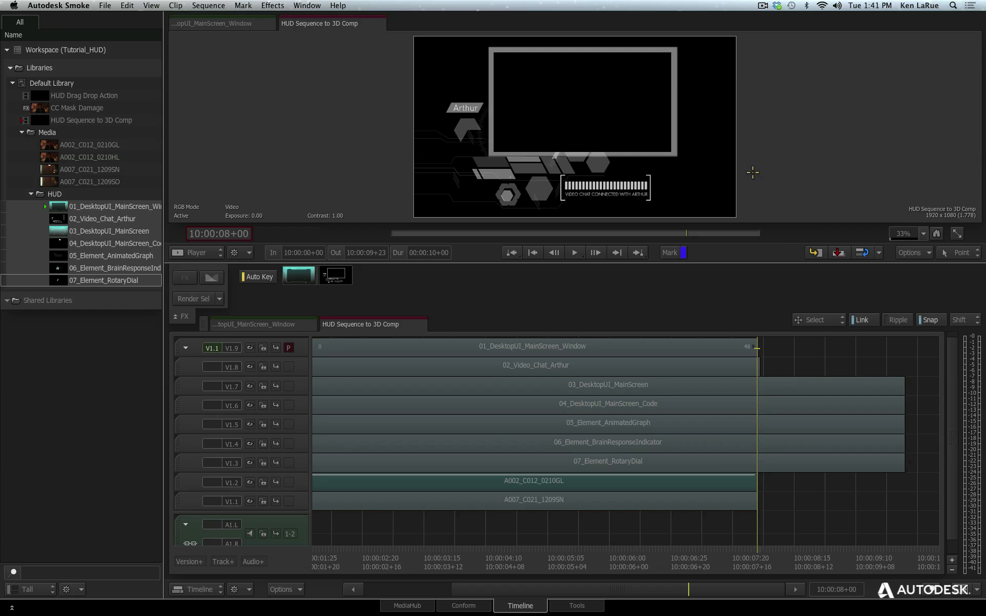
Cut all tracks at 10:00:08+00, and delete the excess segments of the remaining HUD clips past that point.
{"action": "key", "text": "ctrl+shift+v"}
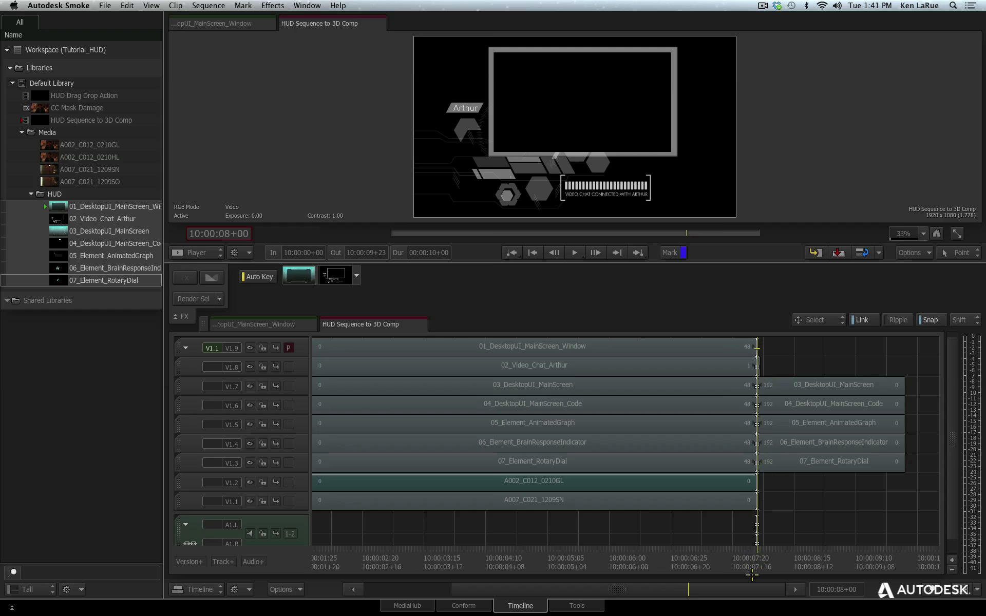
{"action": "left_click_drag", "start_coordinate": [758, 558], "coordinate": [905, 549]}
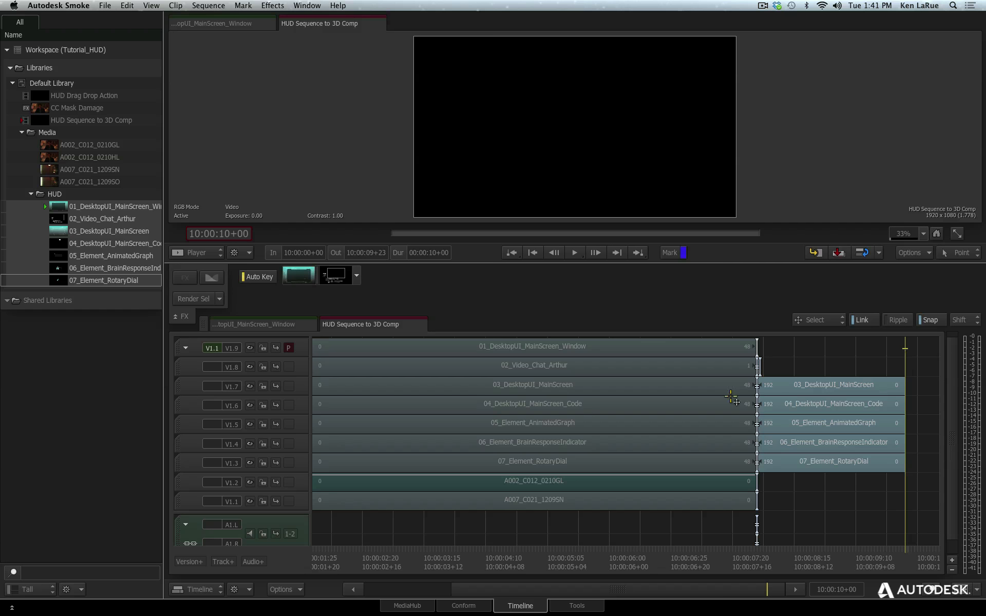
{"action": "key", "text": "Delete"}
{"action": "left_click_drag", "start_coordinate": [848, 565], "coordinate": [412, 545]}
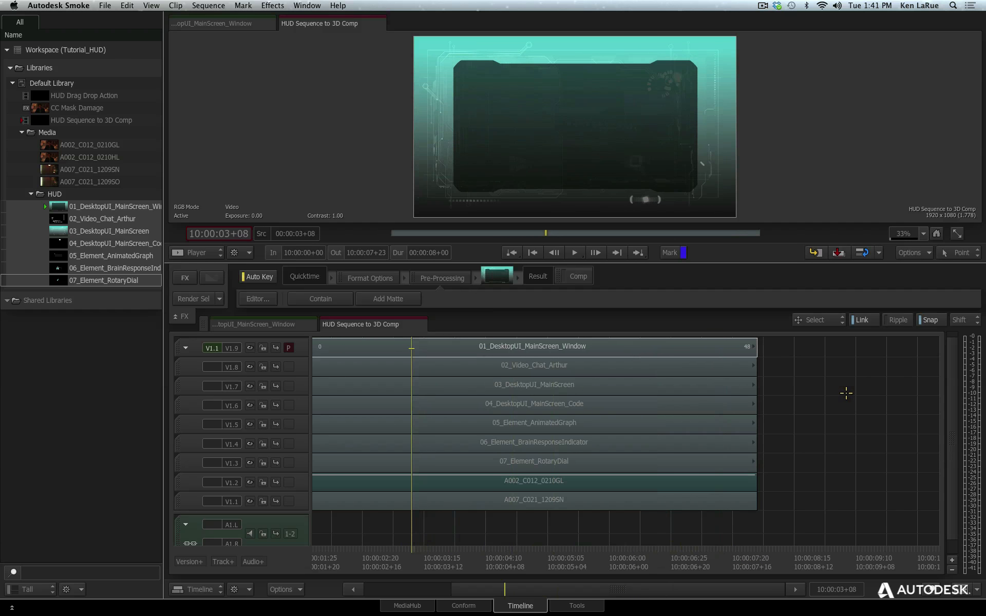
{"action": "left_click", "coordinate": [962, 590]}
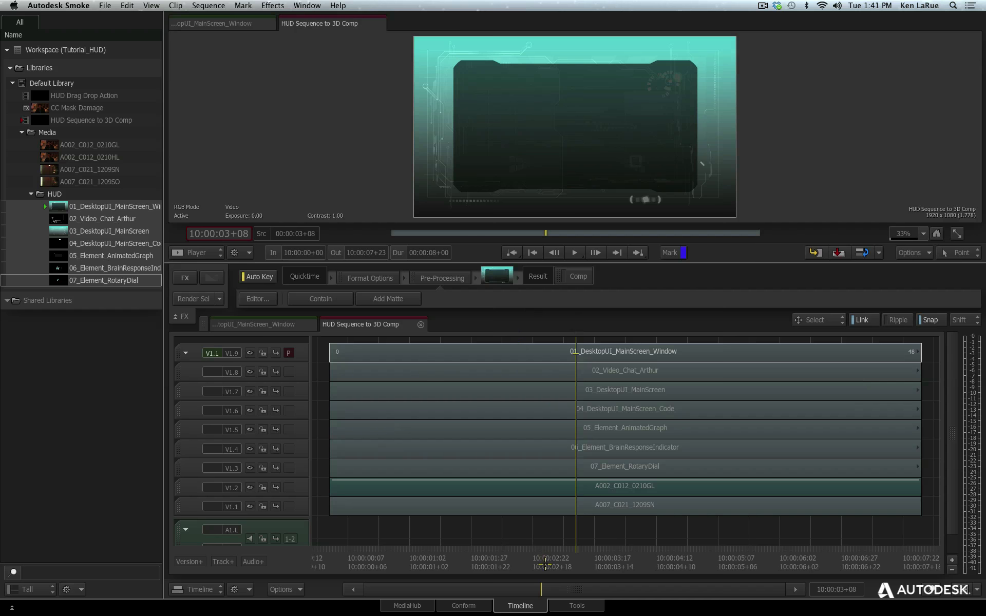
From the sequence start, select all nine video segments and create a ConnectFX from them using Selection As 3D Comp.
{"action": "left_click_drag", "start_coordinate": [545, 565], "coordinate": [312, 523]}
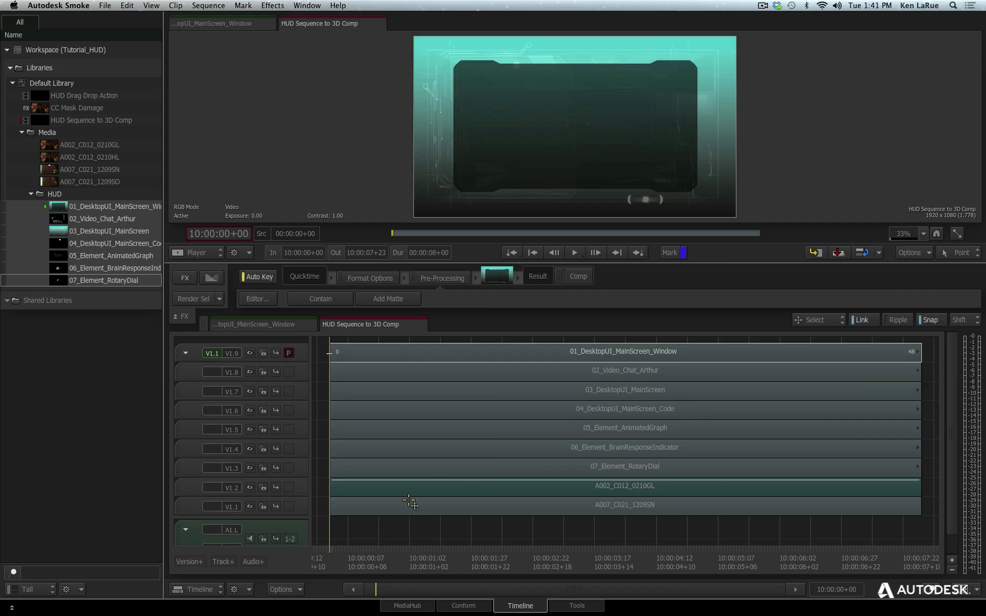
{"action": "left_click", "coordinate": [389, 354]}
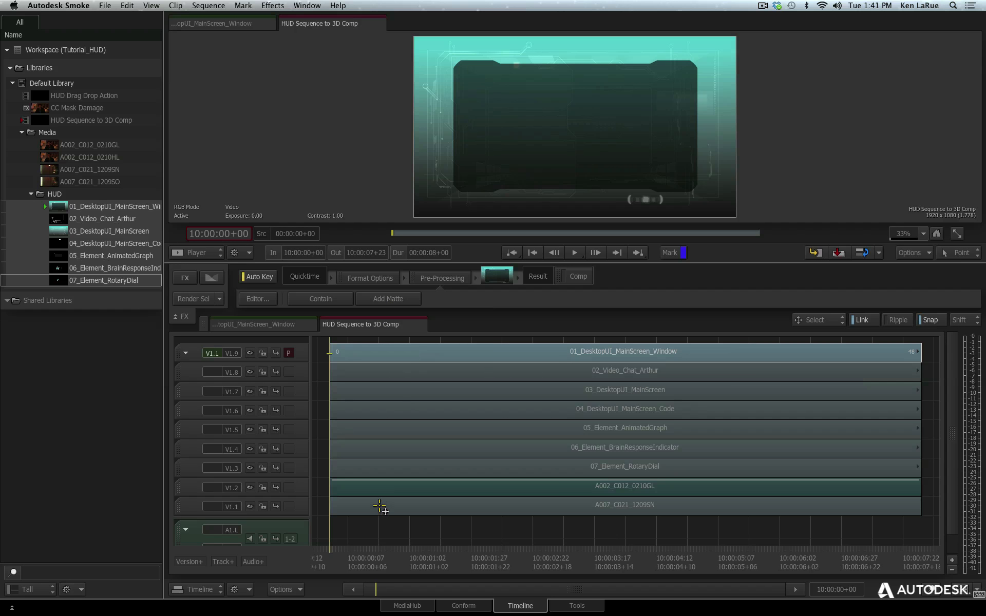
{"action": "left_click", "coordinate": [376, 505], "text": "shift"}
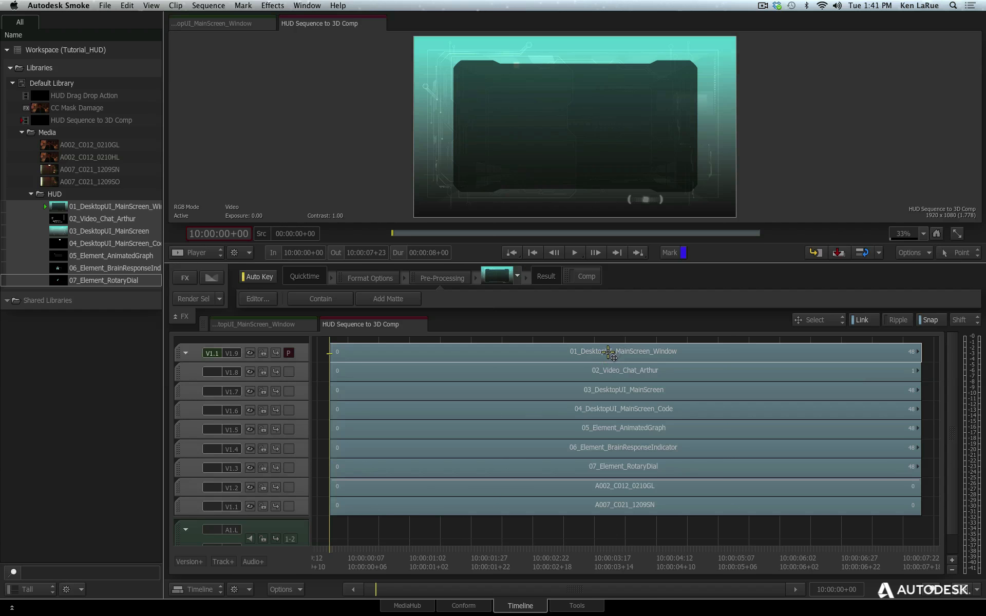
{"action": "left_click", "coordinate": [184, 277]}
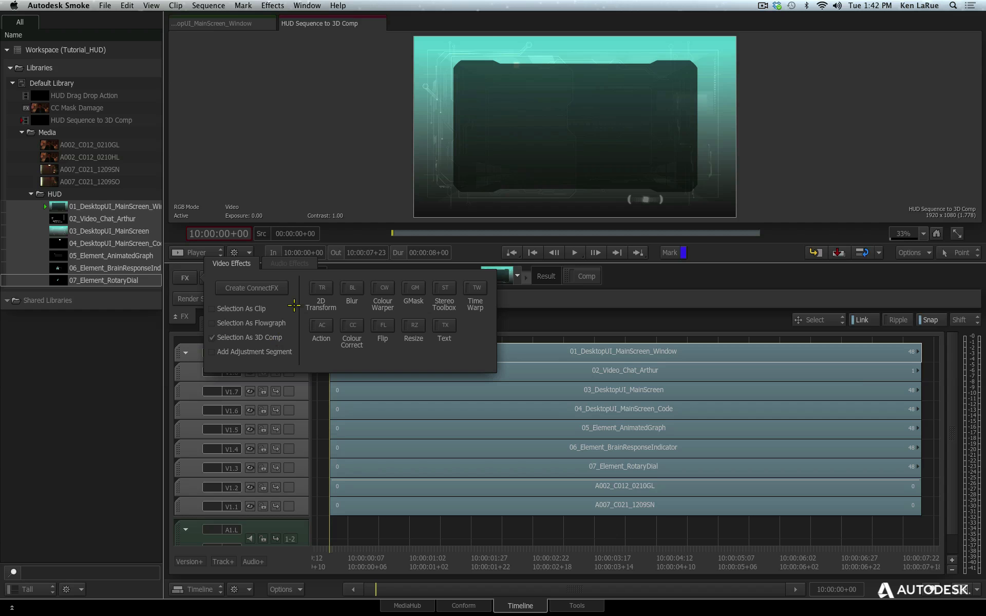
{"action": "left_click", "coordinate": [242, 288]}
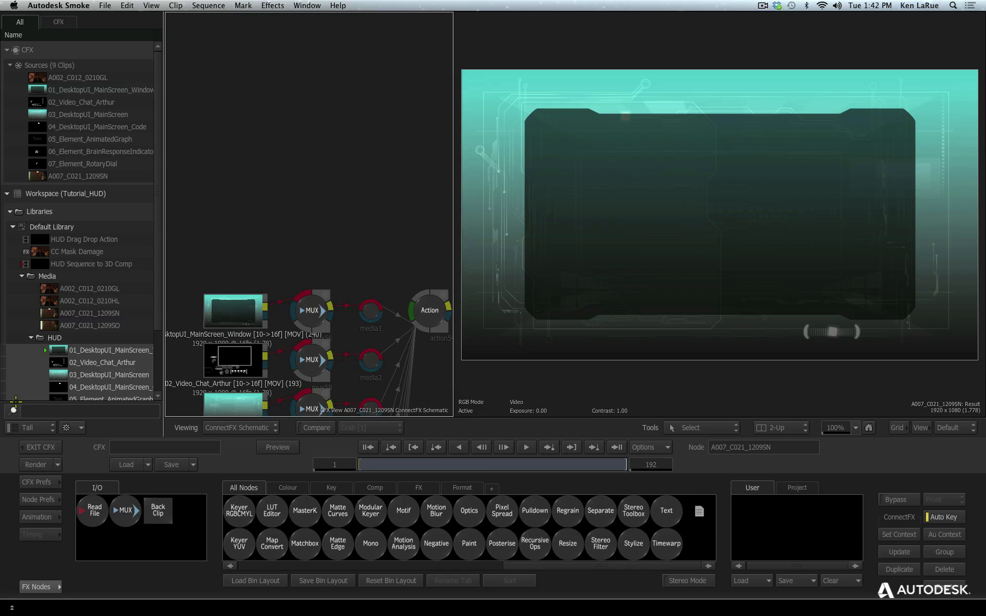
Hide the media library and reposition the Action node midway along the stack of clips feeding it in the ConnectFX schematic.
{"action": "left_click", "coordinate": [36, 431]}
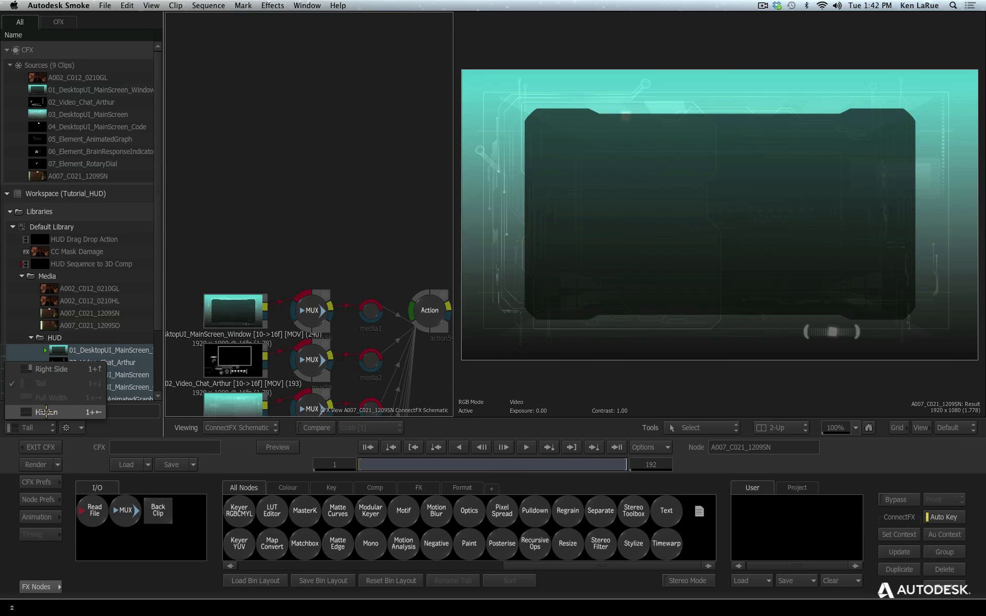
{"action": "left_click", "coordinate": [46, 412]}
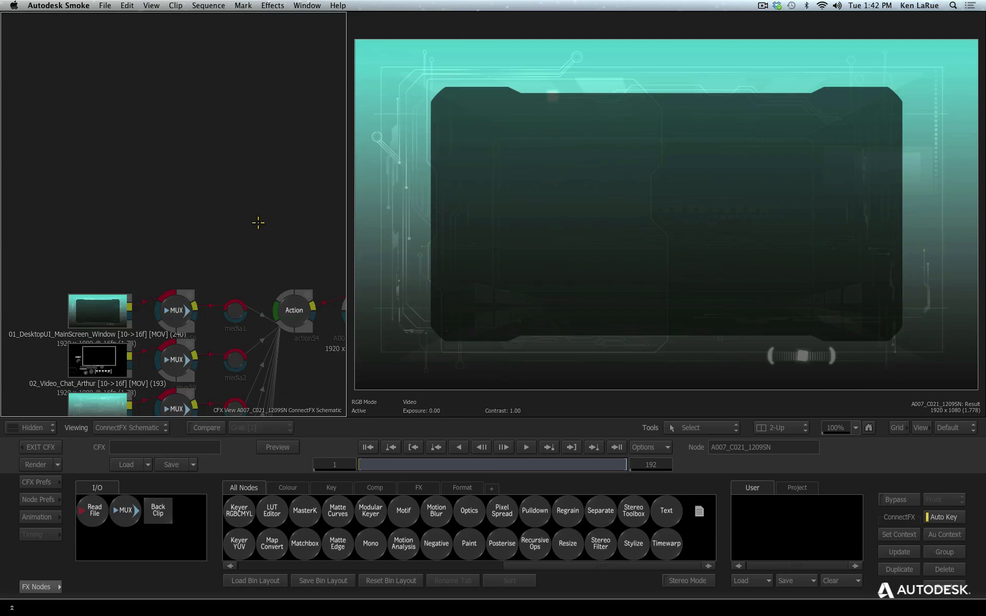
{"action": "left_click", "coordinate": [855, 428]}
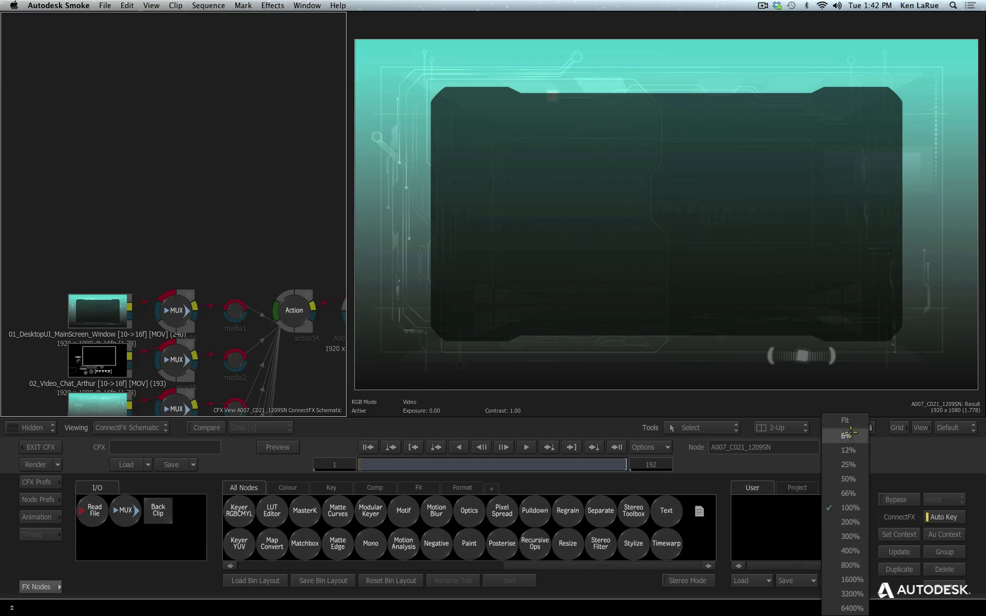
{"action": "left_click", "coordinate": [845, 416]}
{"action": "left_click_drag", "start_coordinate": [276, 59], "coordinate": [309, 233]}
Examine each source clip in the schematic, from A002_C012_0210GL and A007_C021_1209SN up through the HUD layers to 01_DesktopUI_MainScreen_Window.
{"action": "mouse_move", "coordinate": [16, 327]}
{"action": "left_mouse_down"}
{"action": "mouse_move", "coordinate": [39, 301]}
{"action": "mouse_move", "coordinate": [20, 325]}
{"action": "left_mouse_up"}
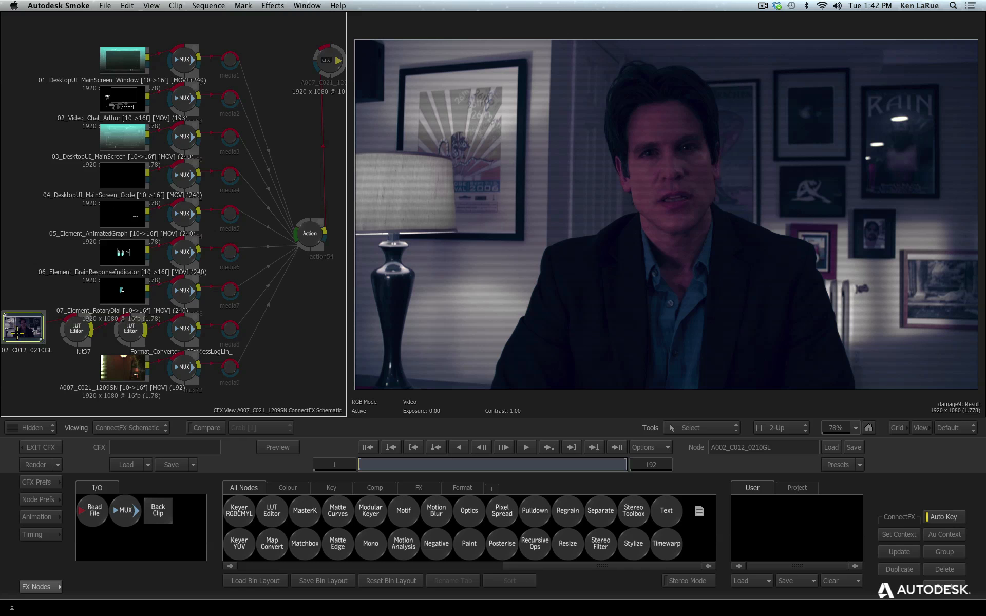
{"action": "left_click_drag", "start_coordinate": [108, 369], "coordinate": [116, 371]}
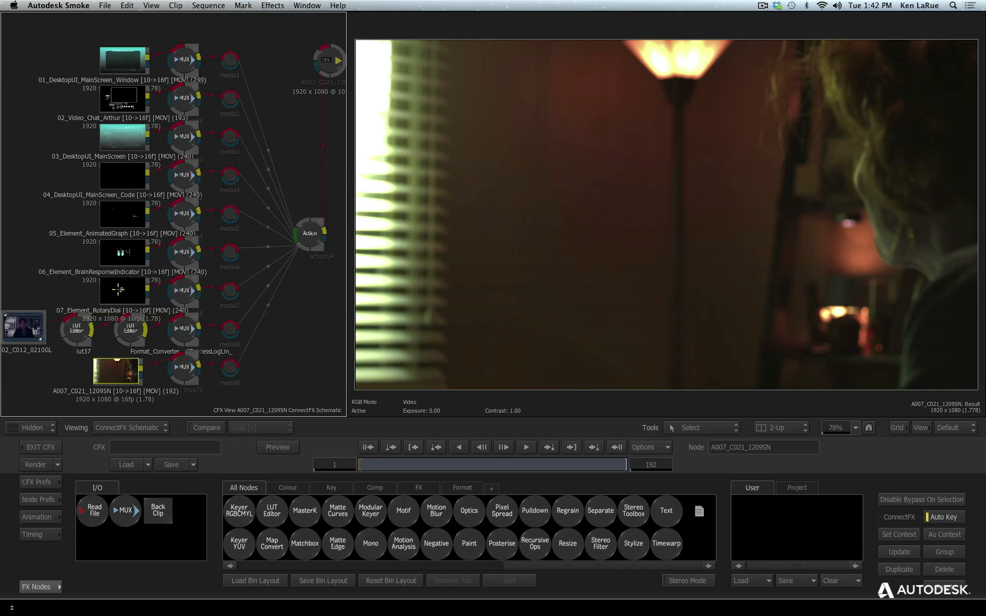
{"action": "left_click", "coordinate": [117, 290]}
{"action": "left_click", "coordinate": [119, 249]}
{"action": "left_click", "coordinate": [122, 212]}
{"action": "left_click", "coordinate": [123, 175]}
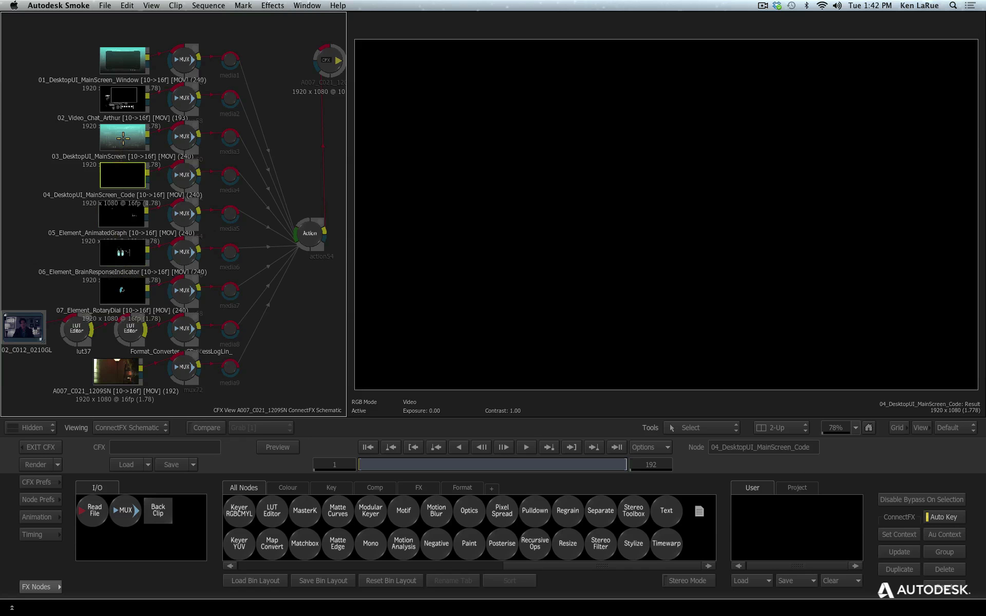
{"action": "left_click", "coordinate": [123, 138]}
{"action": "left_click", "coordinate": [122, 94]}
{"action": "left_click", "coordinate": [123, 61]}
Inspect the MUX nodes of the first three HUD clips and the Action node that all the media connect to.
{"action": "left_click", "coordinate": [183, 58]}
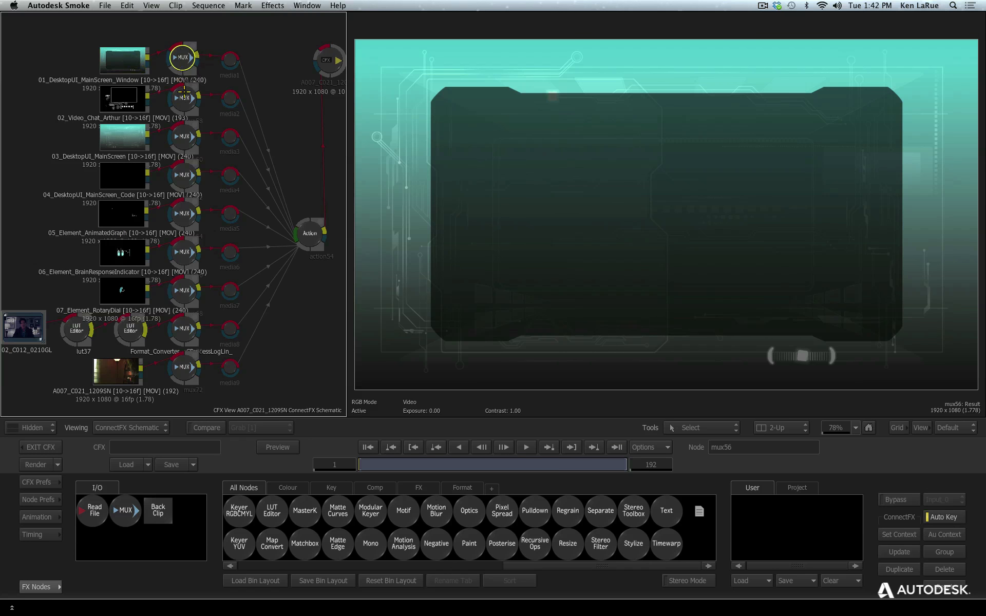
{"action": "left_click", "coordinate": [183, 97]}
{"action": "left_click", "coordinate": [184, 136]}
{"action": "left_click", "coordinate": [306, 231]}
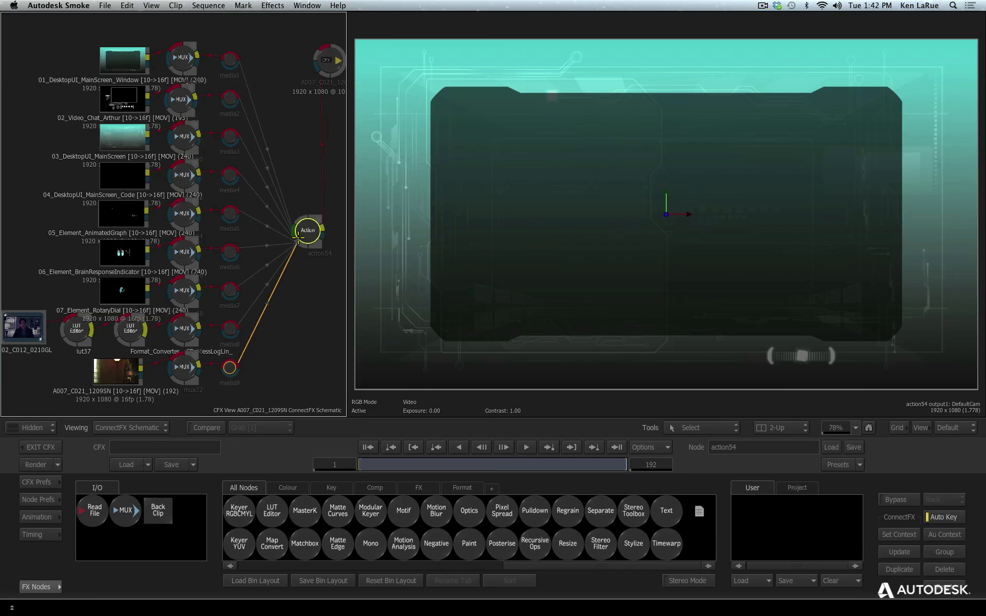